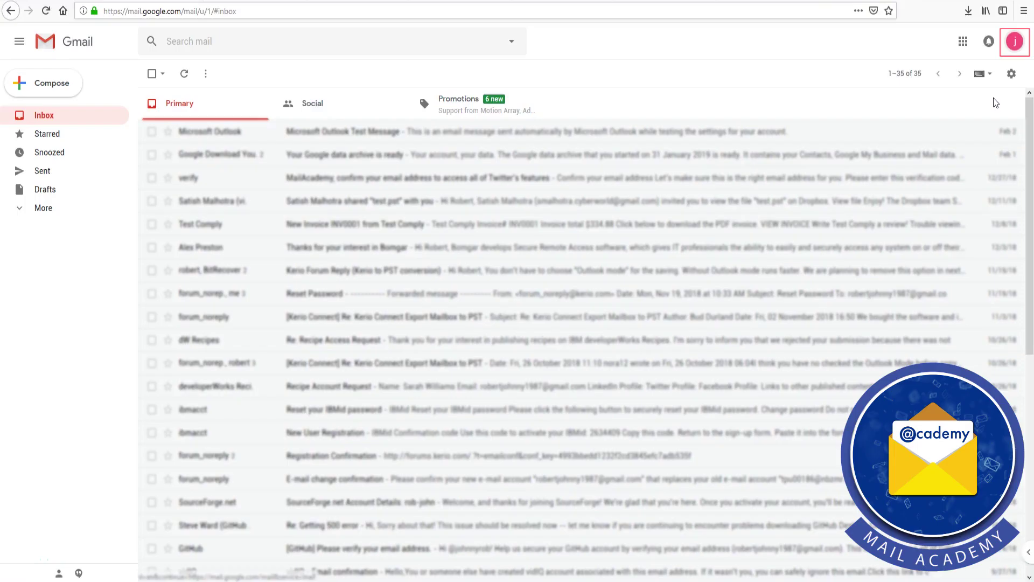
# Open the account menu from the profile avatar in Gmail's top-right corner
pyautogui.click(1015, 44)
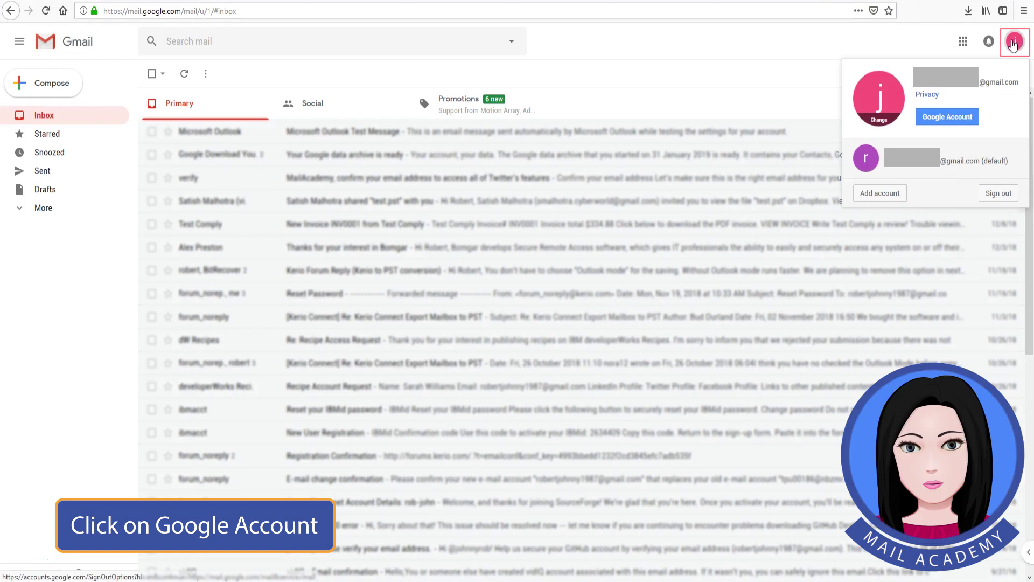
# Go to the Google Account home page and open Data & personalization
pyautogui.click(950, 119)
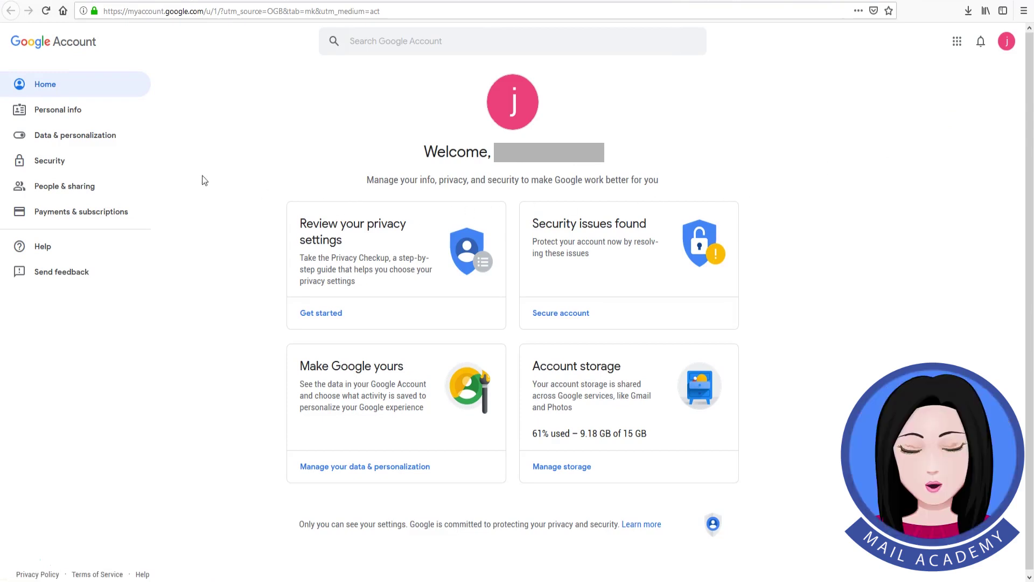
pyautogui.click(94, 145)
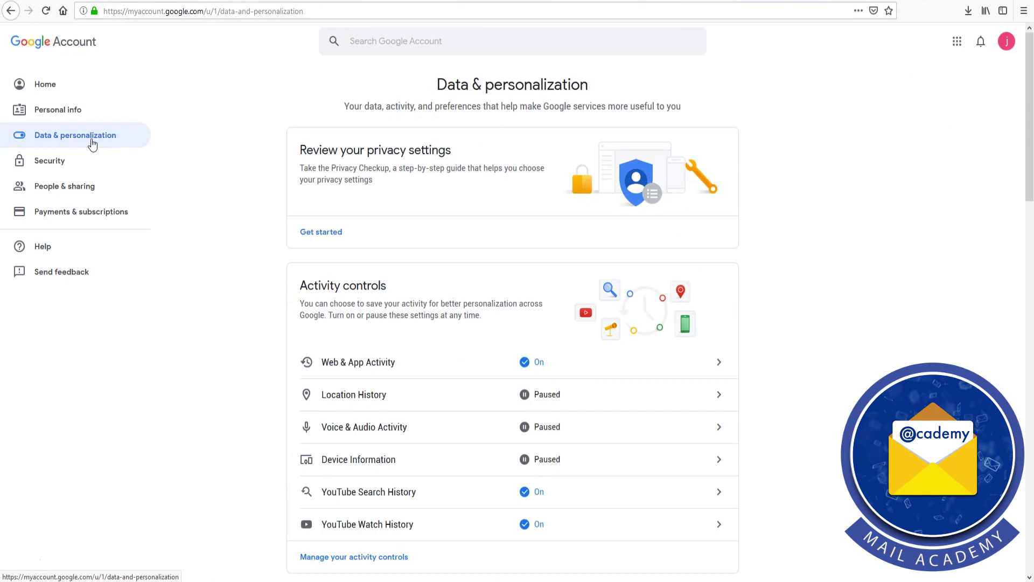
pyautogui.scroll(-2, 590, 289)
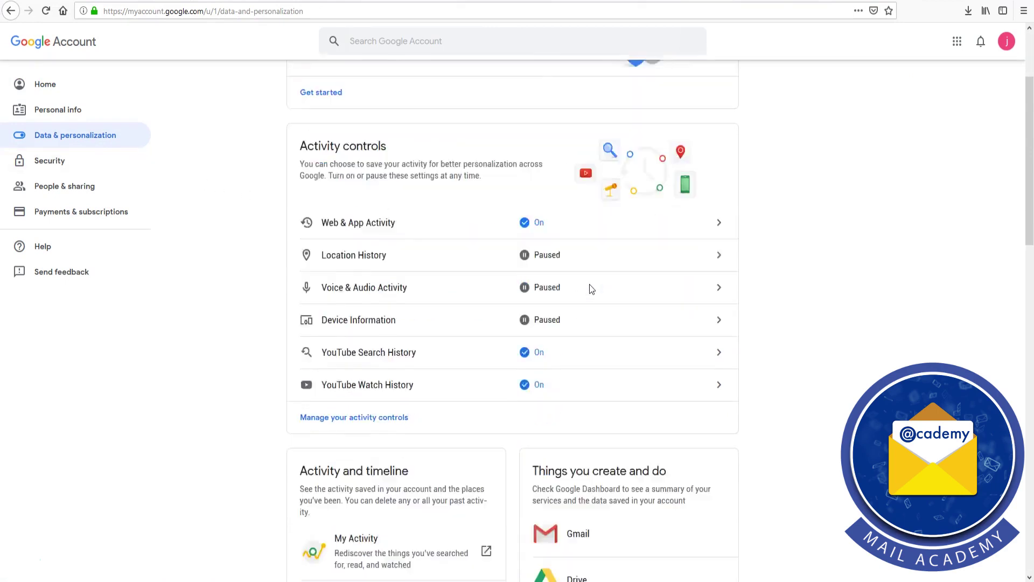
pyautogui.scroll(-3, 590, 289)
pyautogui.scroll(-1, 590, 290)
pyautogui.scroll(-2, 590, 289)
pyautogui.scroll(-3, 590, 289)
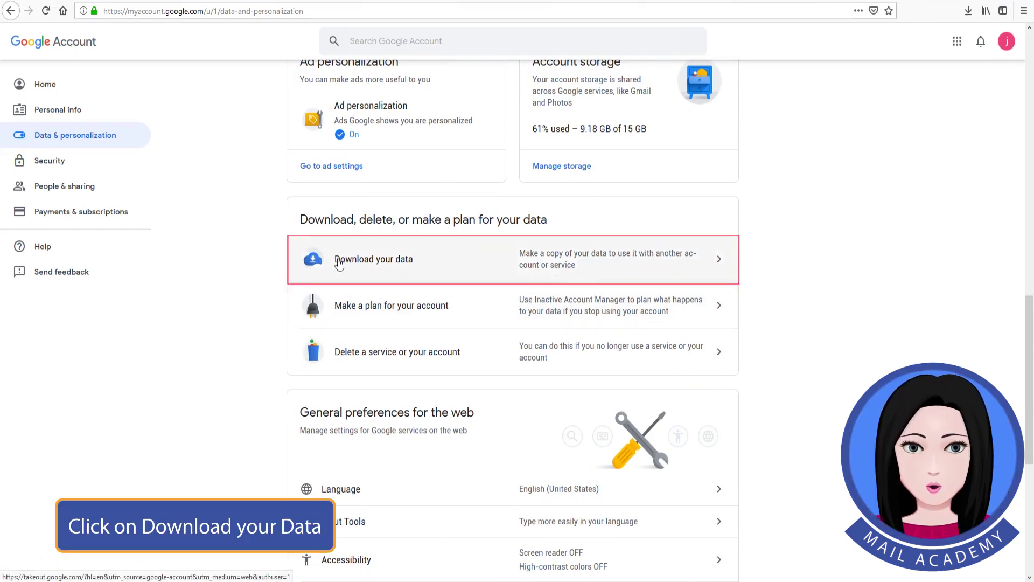
# In Download your data, deselect every product and include only Mail
pyautogui.click(410, 267)
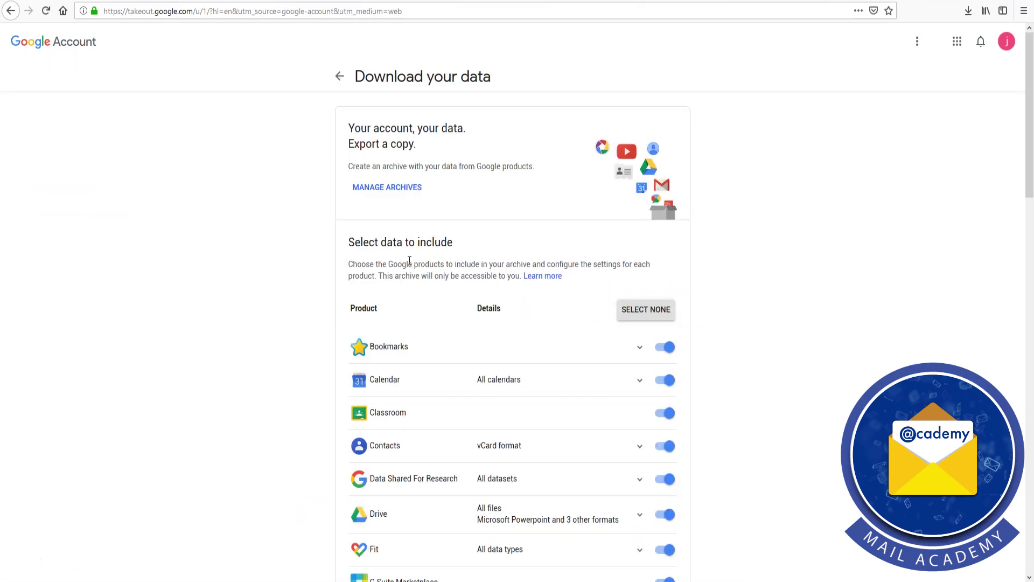
pyautogui.click(651, 314)
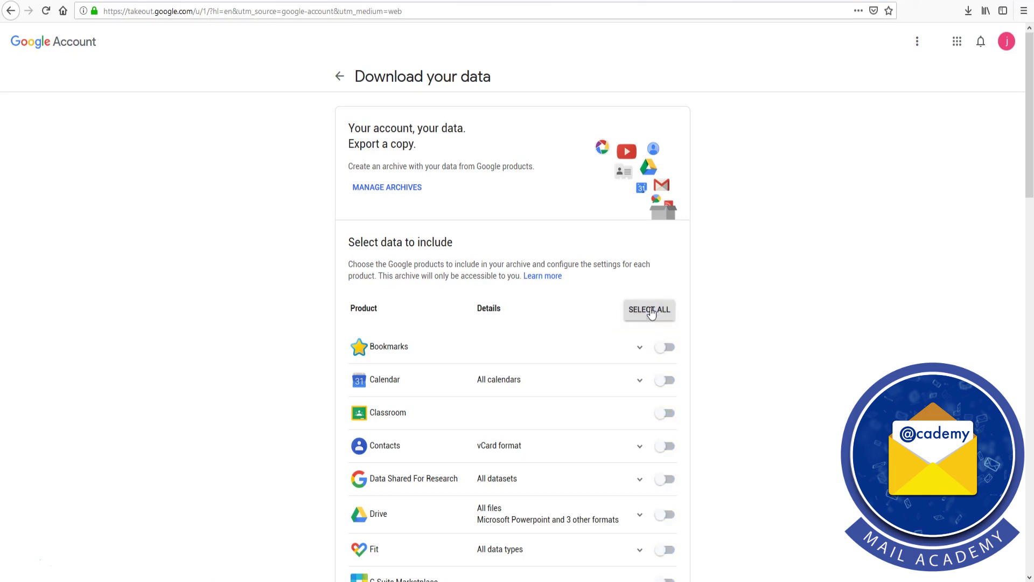
pyautogui.scroll(-5, 651, 314)
pyautogui.scroll(-4, 652, 313)
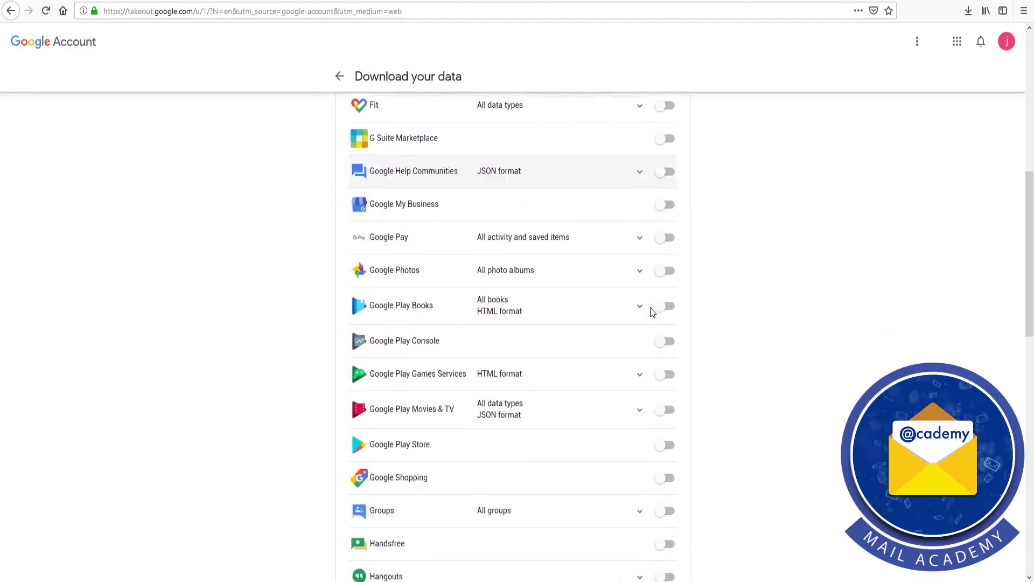
pyautogui.scroll(-4, 651, 314)
pyautogui.scroll(-3, 651, 312)
pyautogui.scroll(-3, 650, 312)
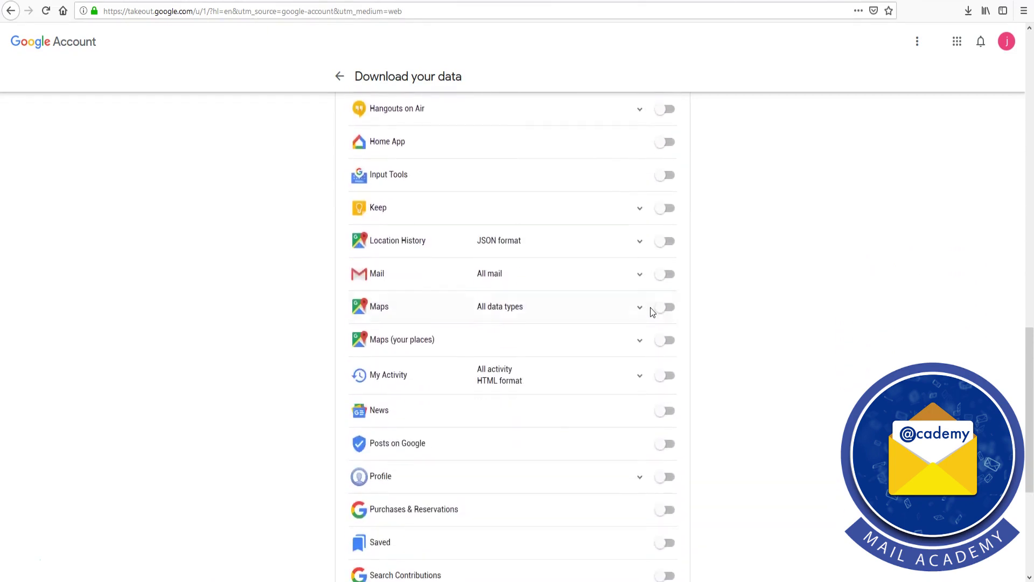
pyautogui.click(663, 279)
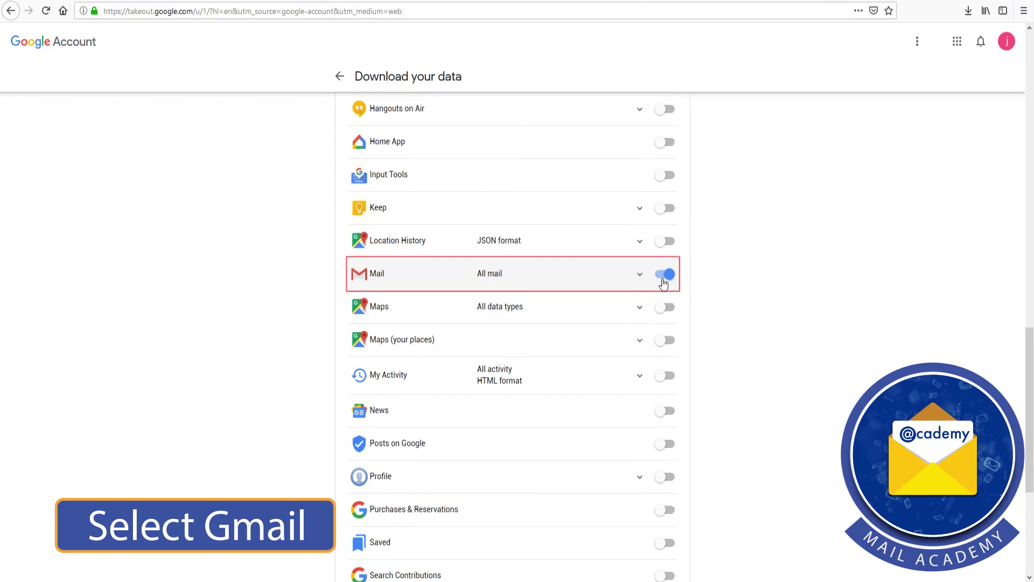
pyautogui.scroll(-2, 603, 294)
pyautogui.scroll(-3, 603, 298)
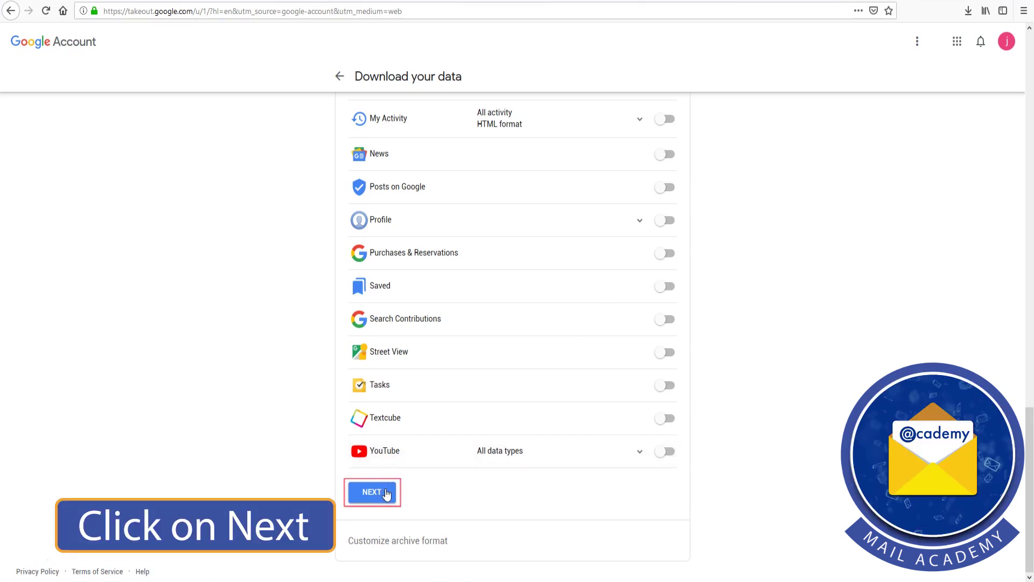
# Set the Mail export to a .zip file, 2GB maximum size, delivered by emailed link
pyautogui.click(373, 492)
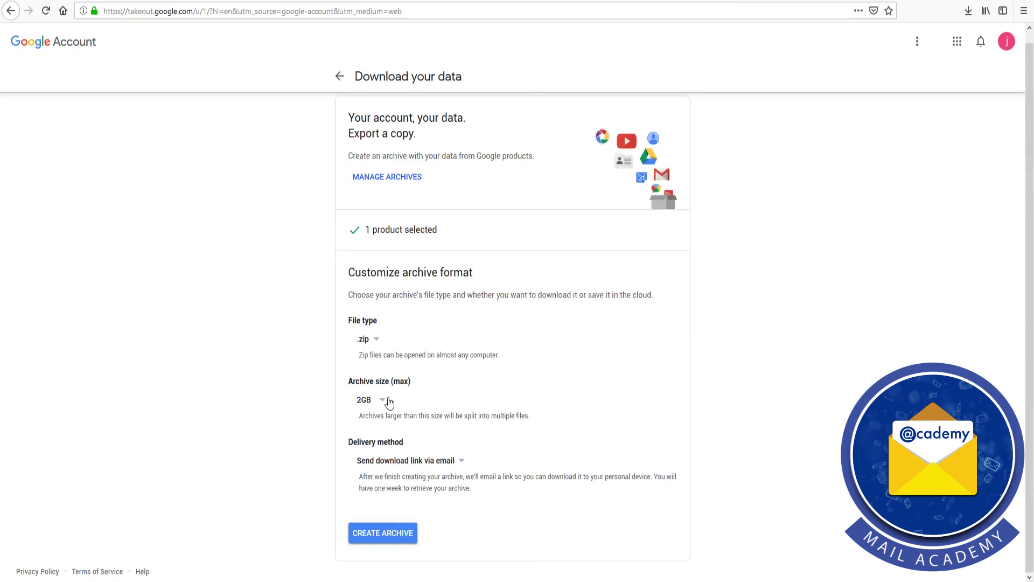
pyautogui.click(378, 342)
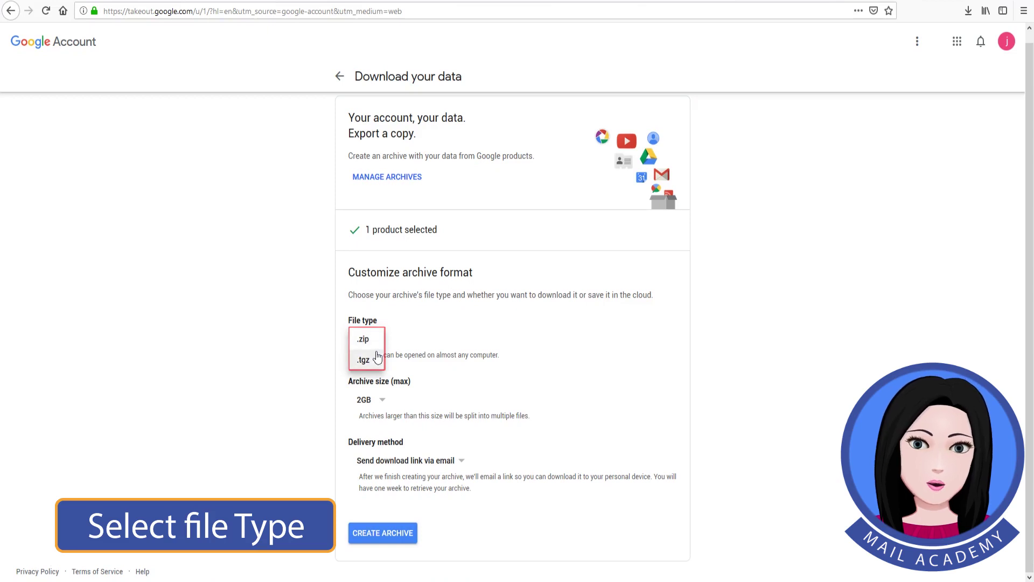
pyautogui.click(375, 343)
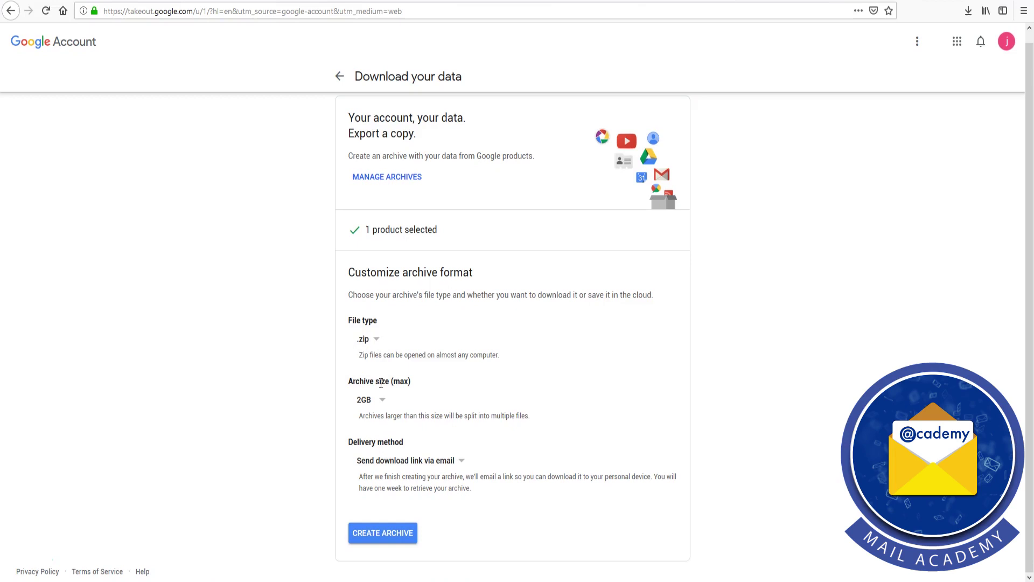
pyautogui.click(383, 403)
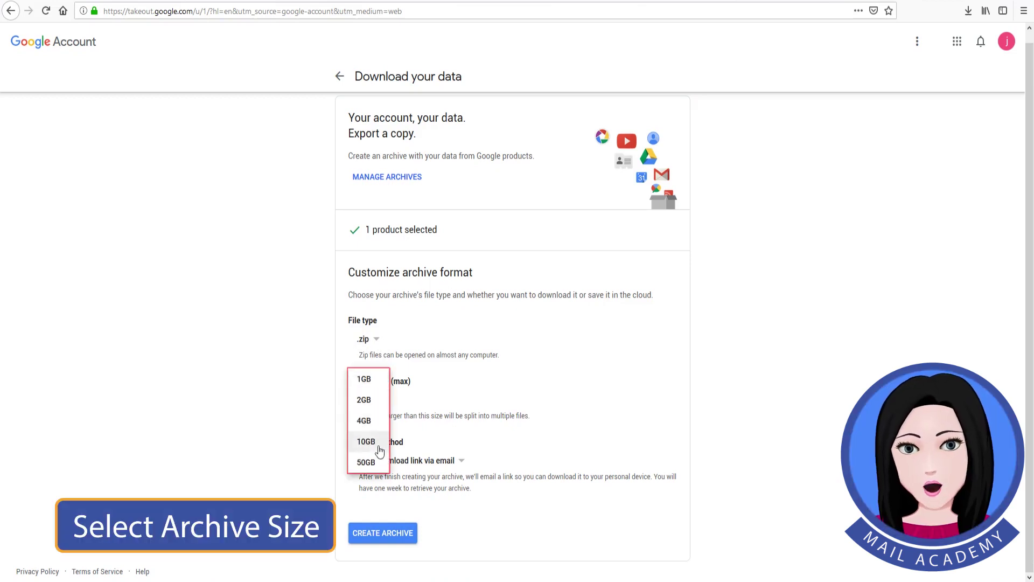
pyautogui.click(378, 404)
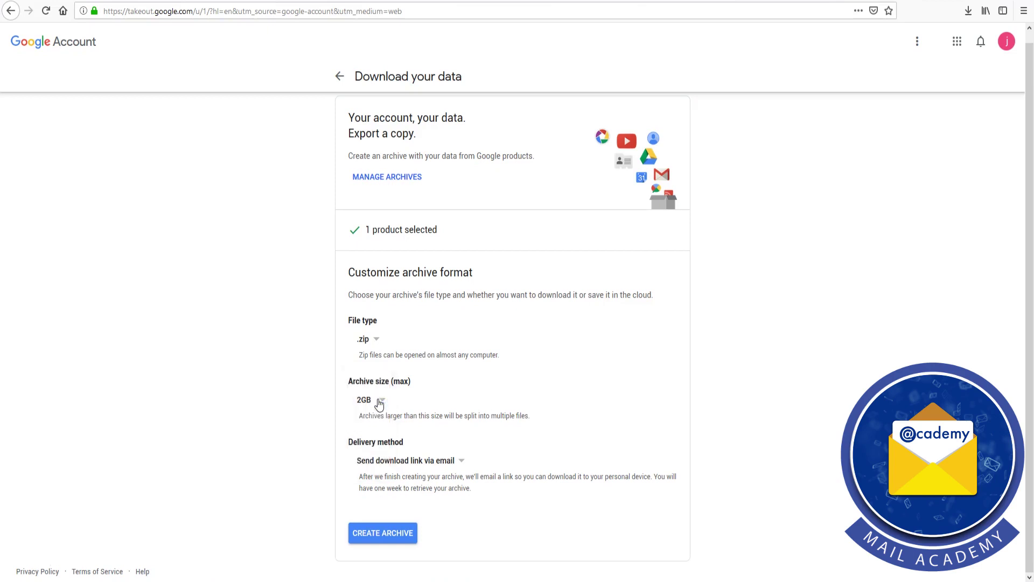
pyautogui.click(460, 462)
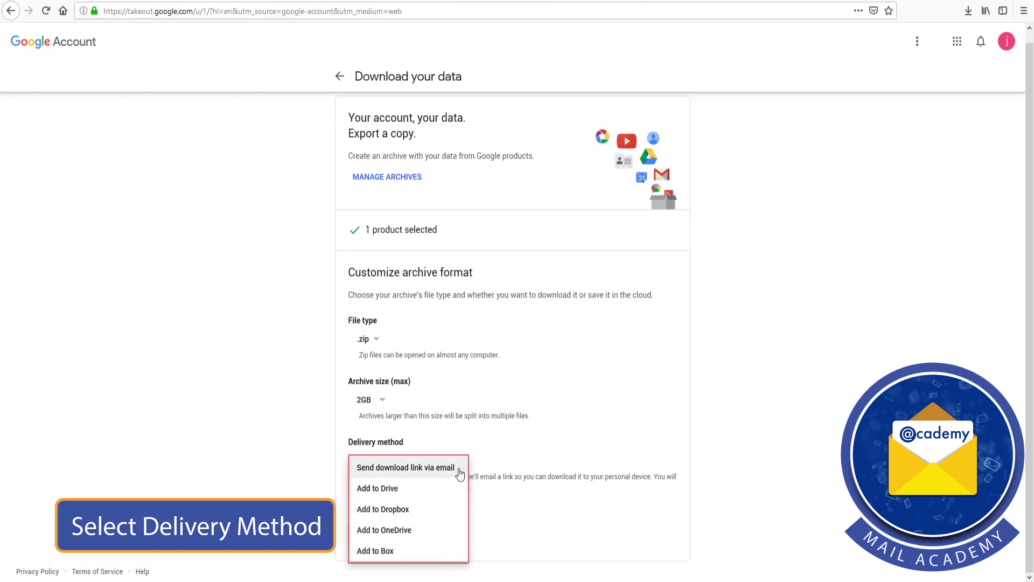
pyautogui.click(459, 473)
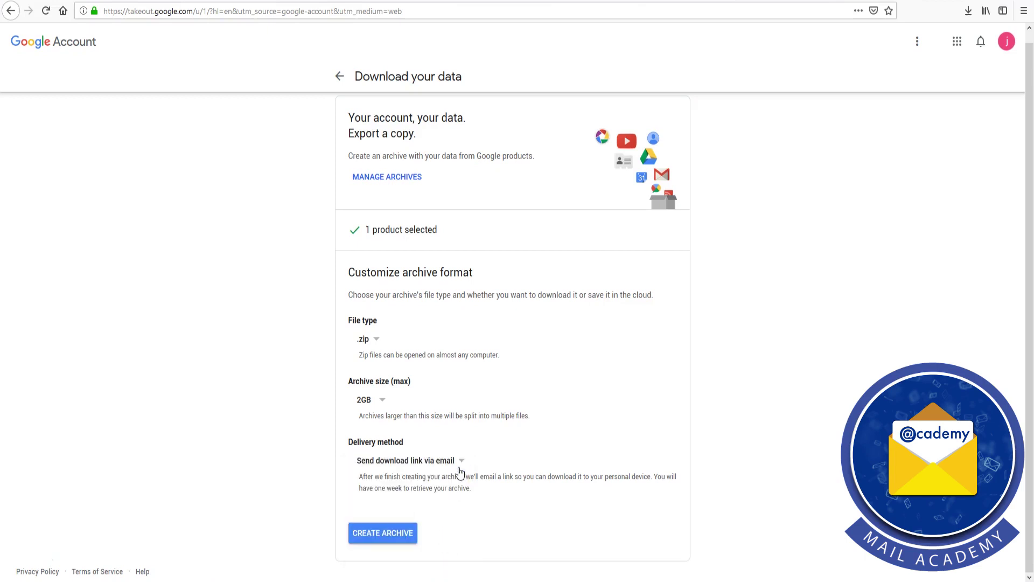
# Create the Mail archive, open the archive-ready email, and confirm the account password
pyautogui.click(401, 538)
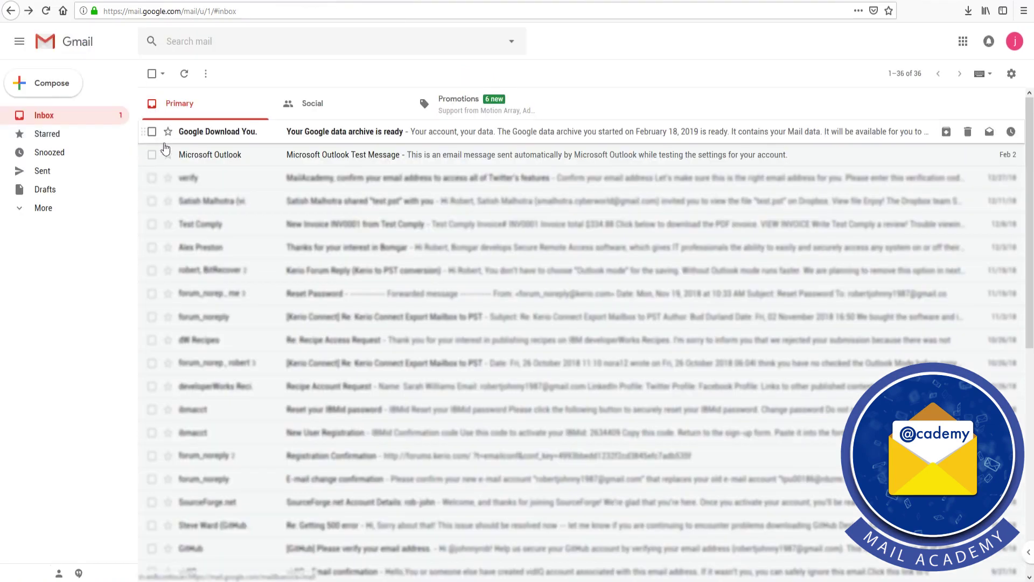
pyautogui.moveTo(437, 132)
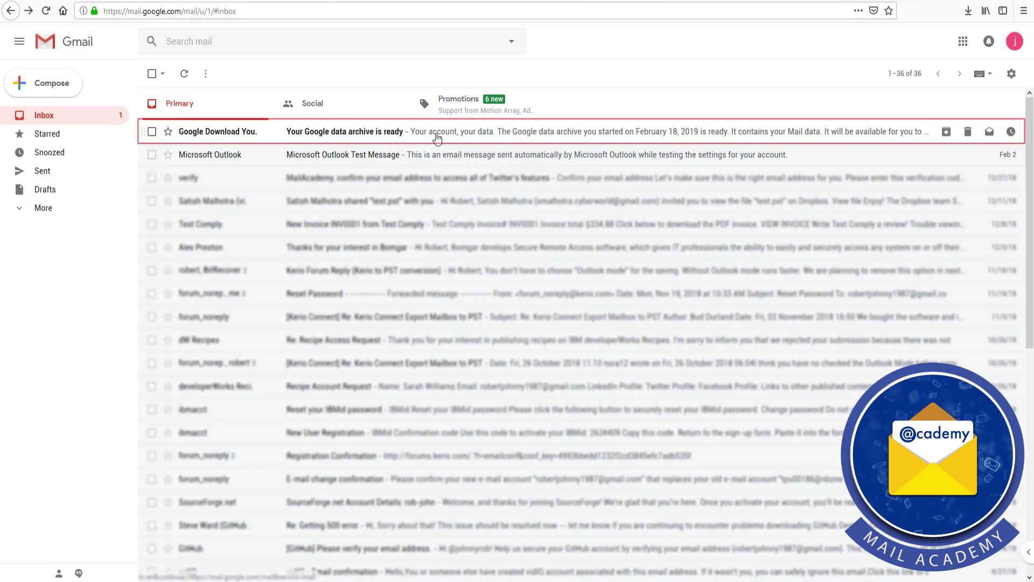
pyautogui.click(458, 134)
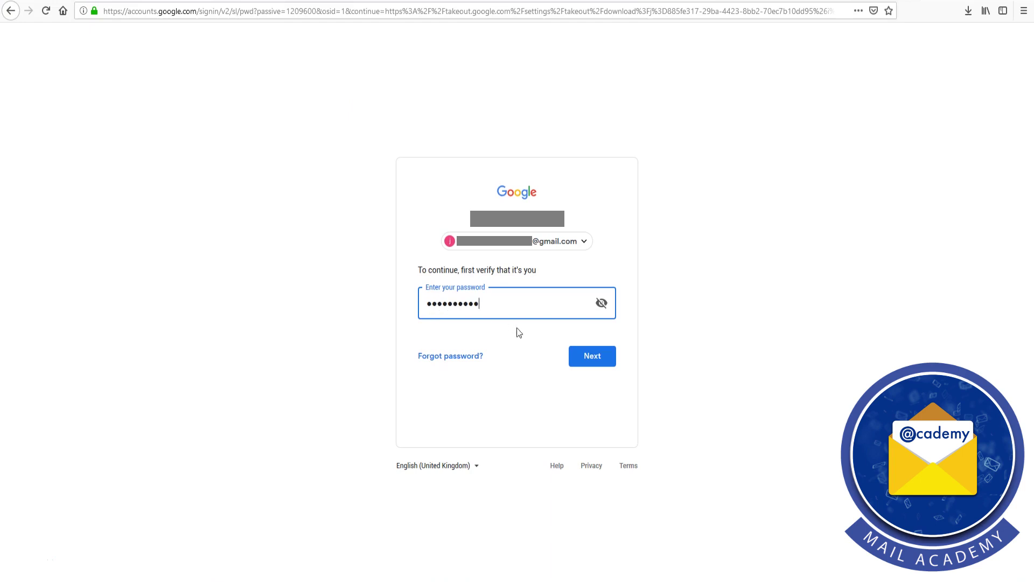
pyautogui.click(594, 357)
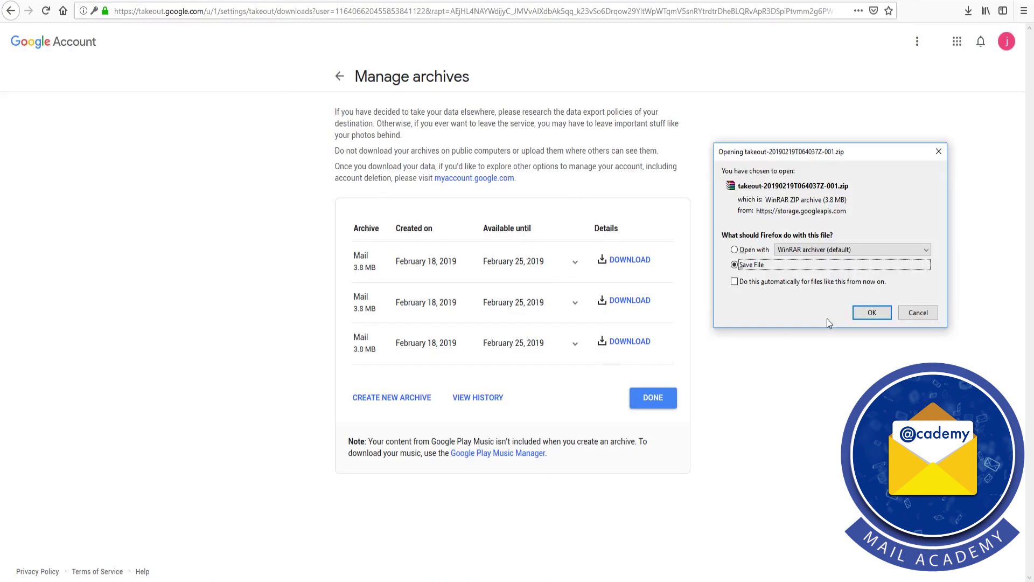
# Save the takeout zip file and show the Firefox recent downloads list
pyautogui.click(872, 312)
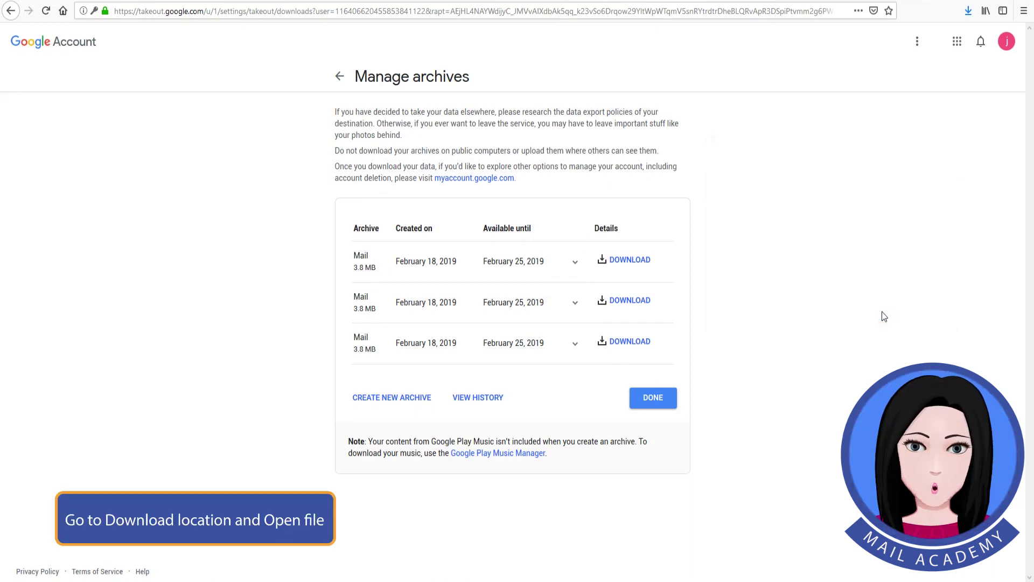
pyautogui.click(969, 10)
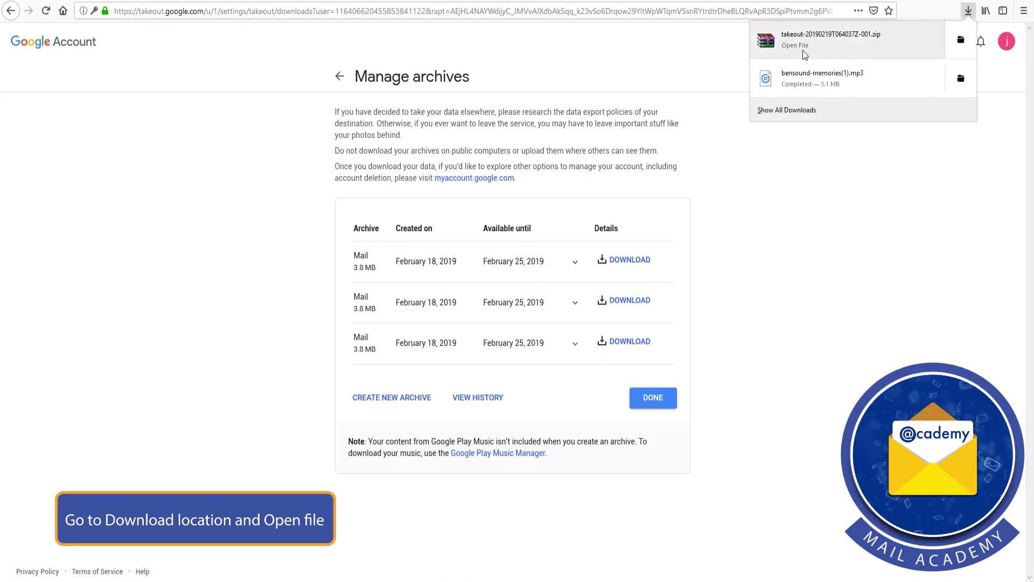
# Open the takeout zip in WinRAR and select Takeout > Mail > 'All mail Including Spam and Trash.mbox'
pyautogui.click(818, 41)
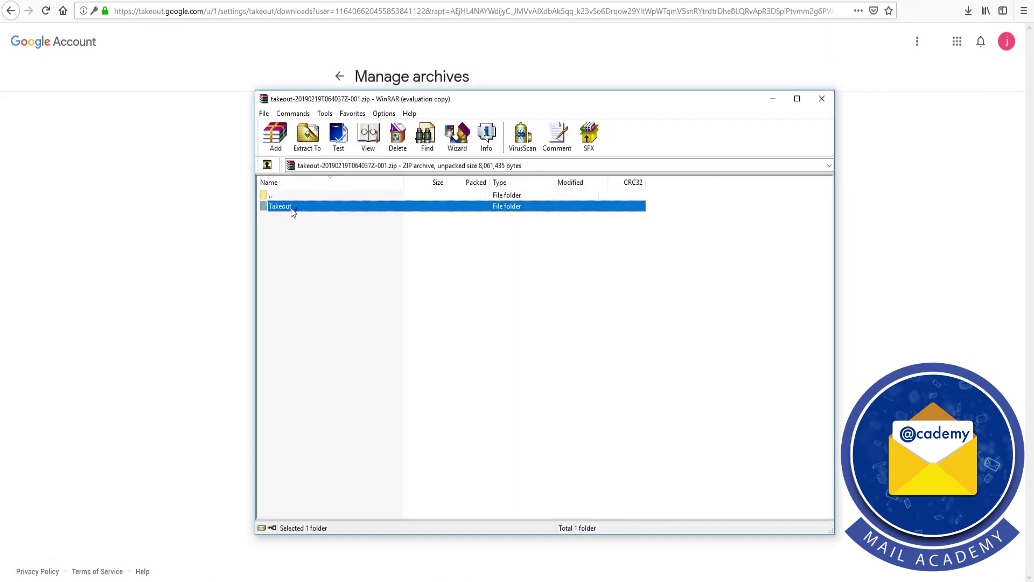
pyautogui.doubleClick(279, 207)
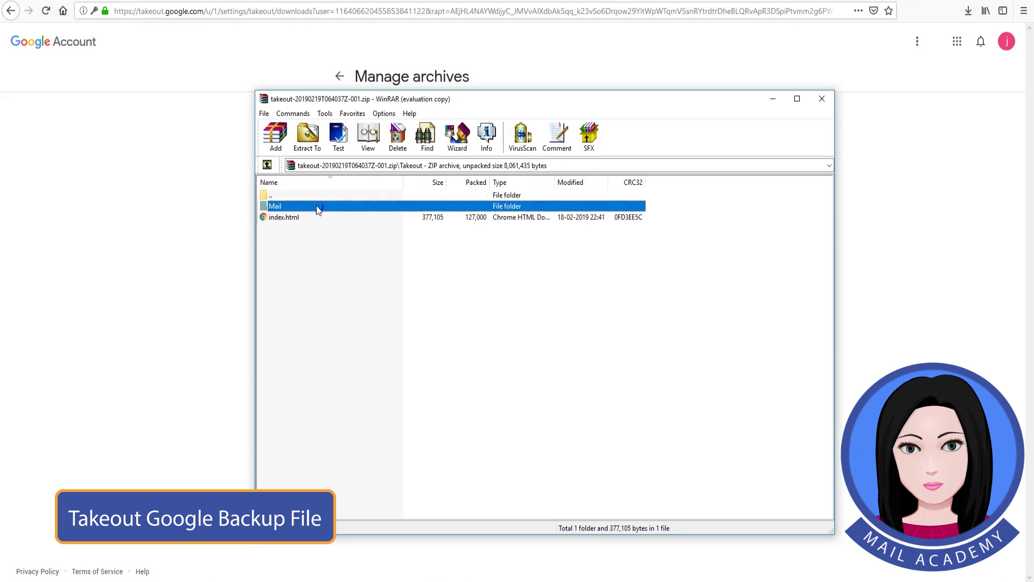
pyautogui.doubleClick(316, 208)
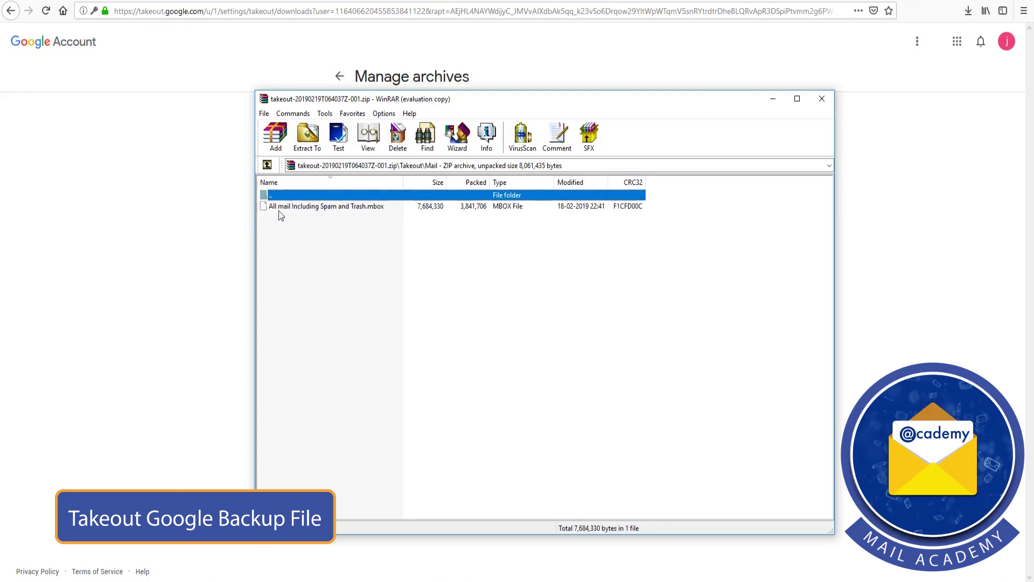
pyautogui.click(381, 209)
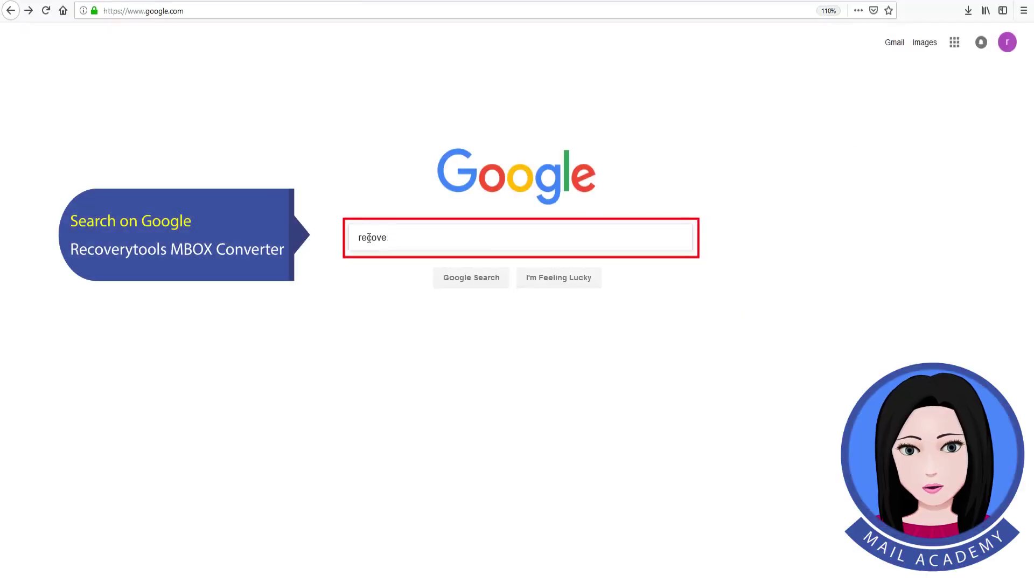
pyautogui.write('rytools mbox')
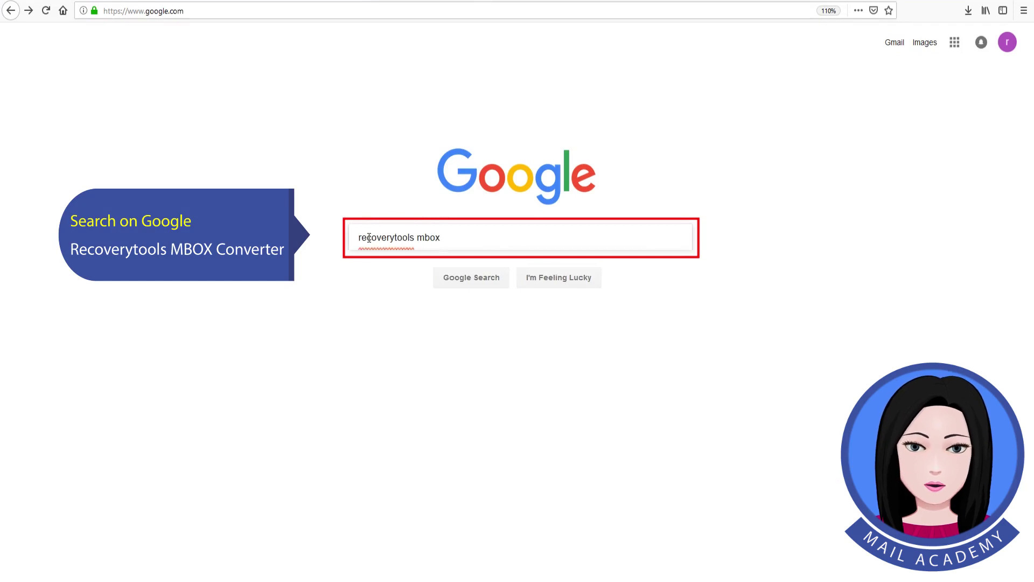
pyautogui.write(' converter')
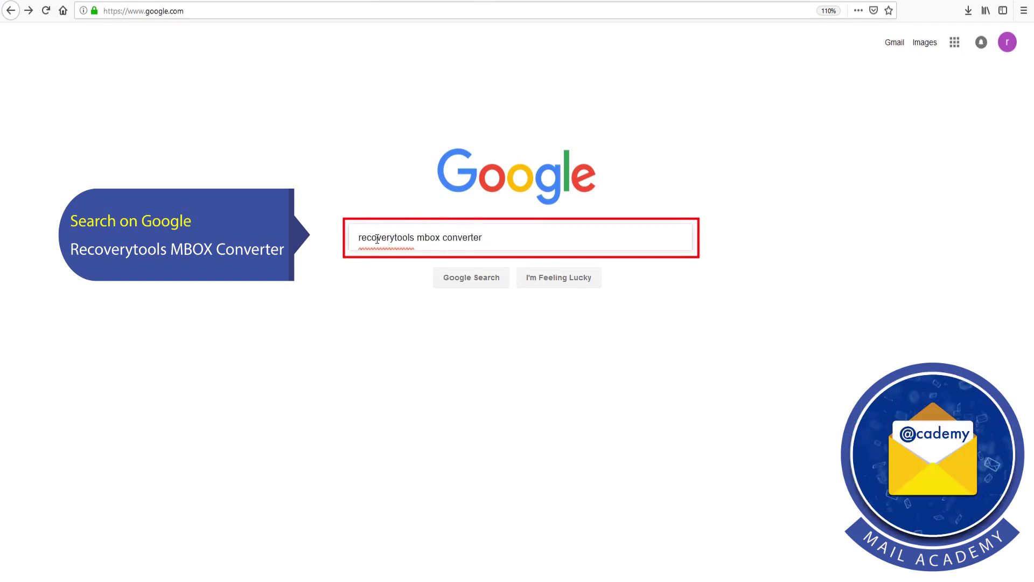
# Search Google for the RecoveryTools MBOX converter and open the RecoveryTools result
pyautogui.click(475, 289)
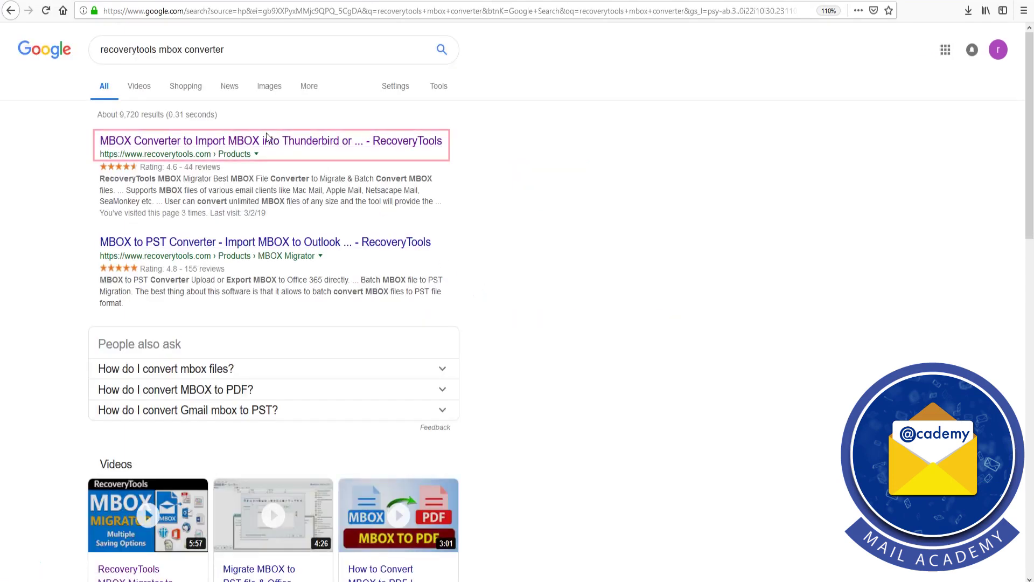
pyautogui.click(245, 143)
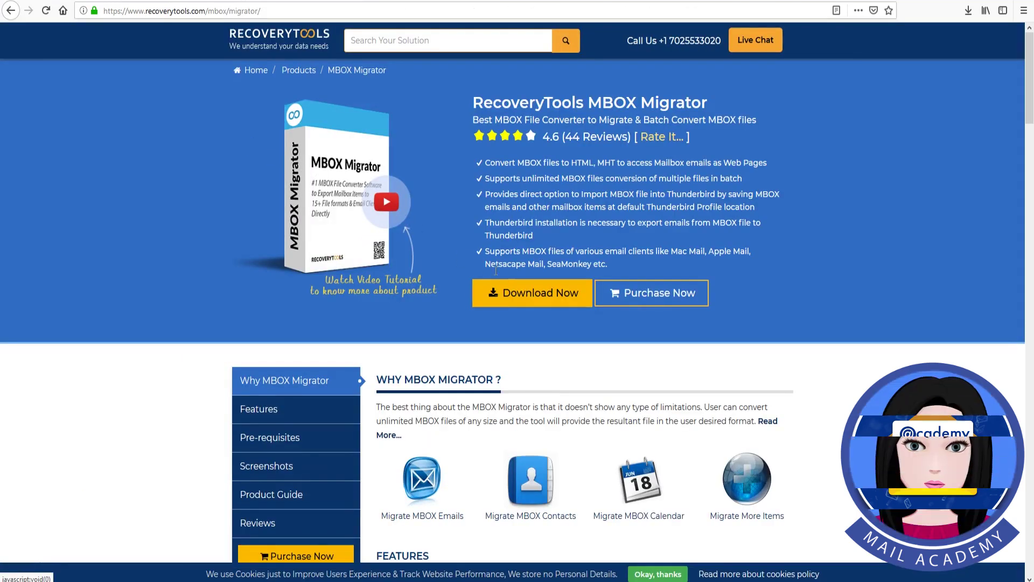
# Download the MBOX Migrator installer and run setup-mbox-migrator(1).exe from Firefox downloads
pyautogui.click(532, 299)
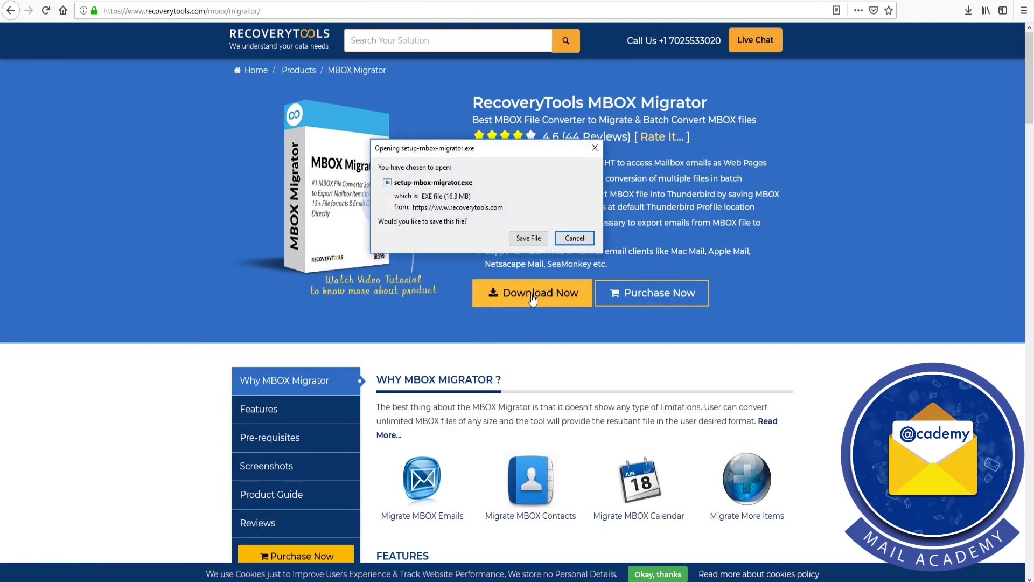
pyautogui.click(529, 239)
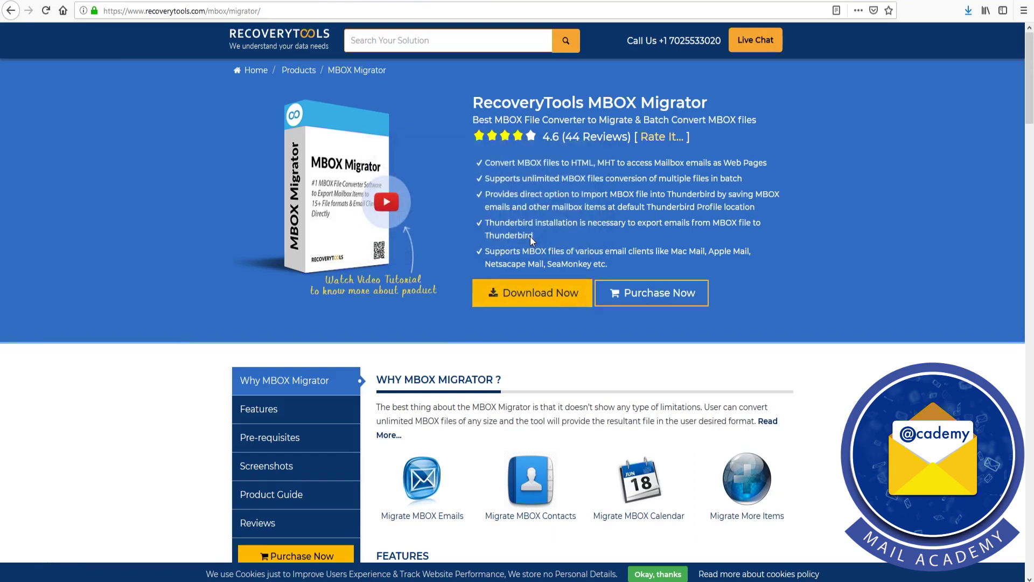
pyautogui.click(969, 11)
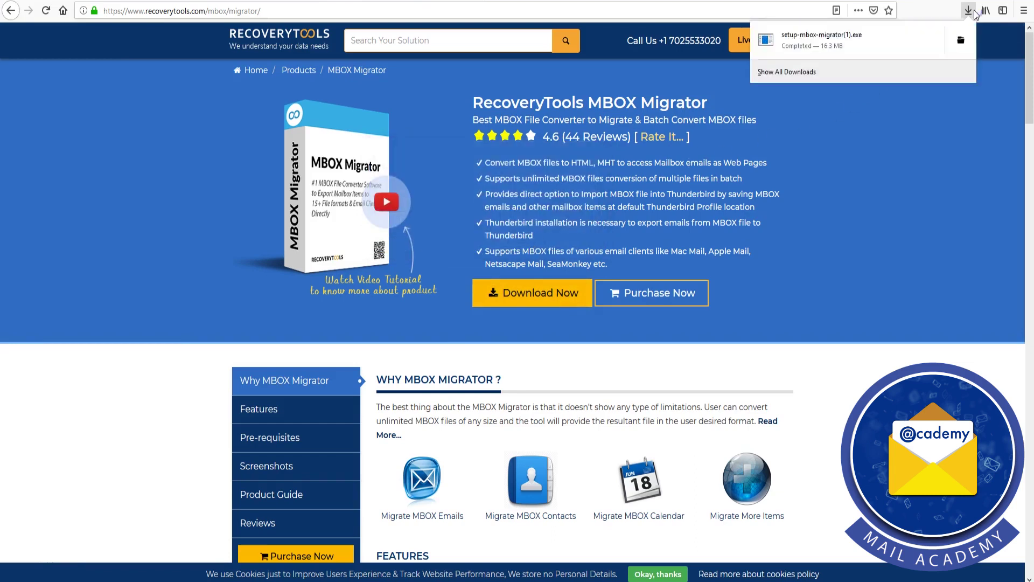
pyautogui.click(818, 49)
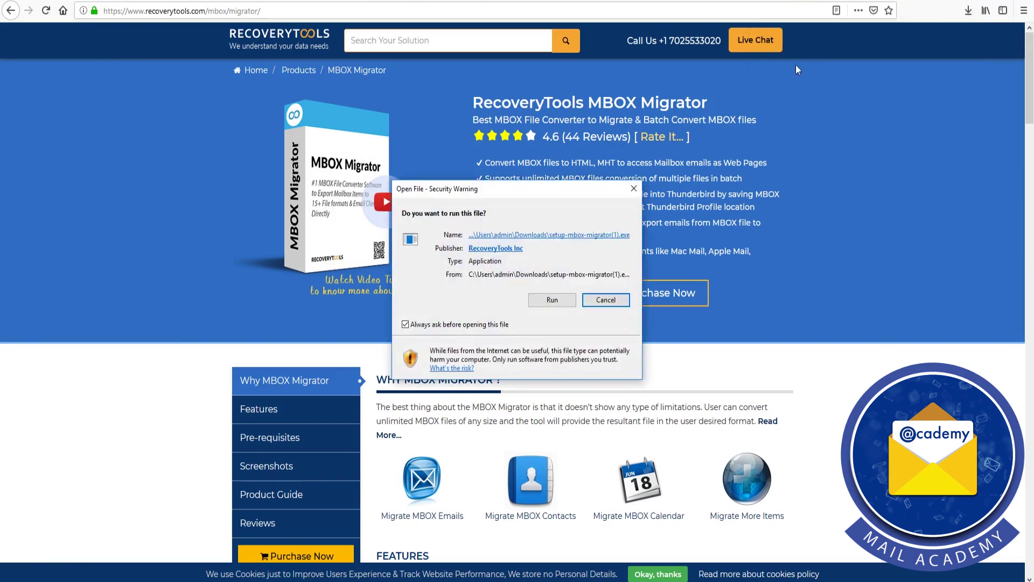
# Install MBOX Migrator in English with the license accepted and the default folder, then launch it
pyautogui.click(552, 300)
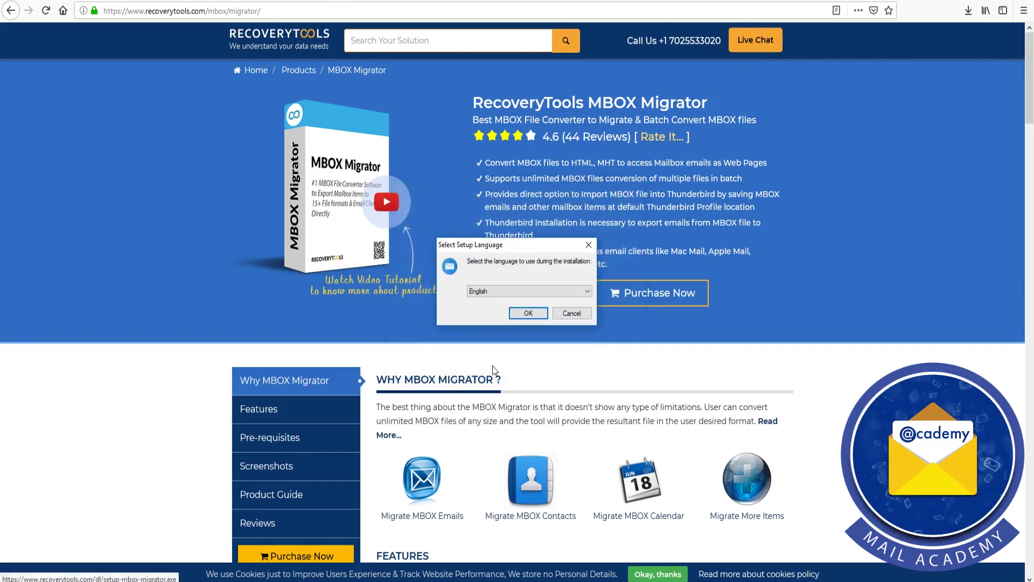
pyautogui.click(536, 315)
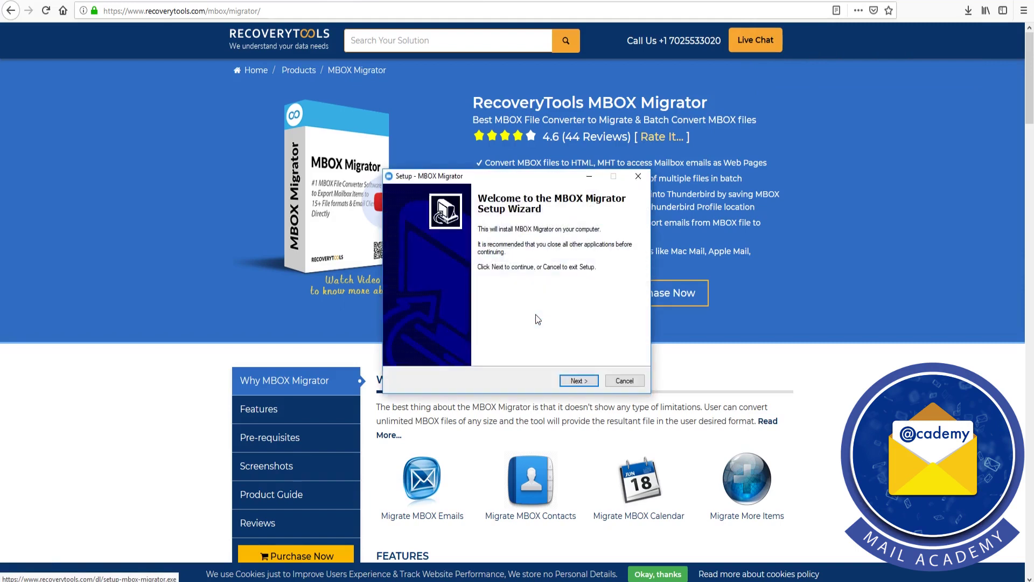
pyautogui.click(592, 381)
pyautogui.click(408, 345)
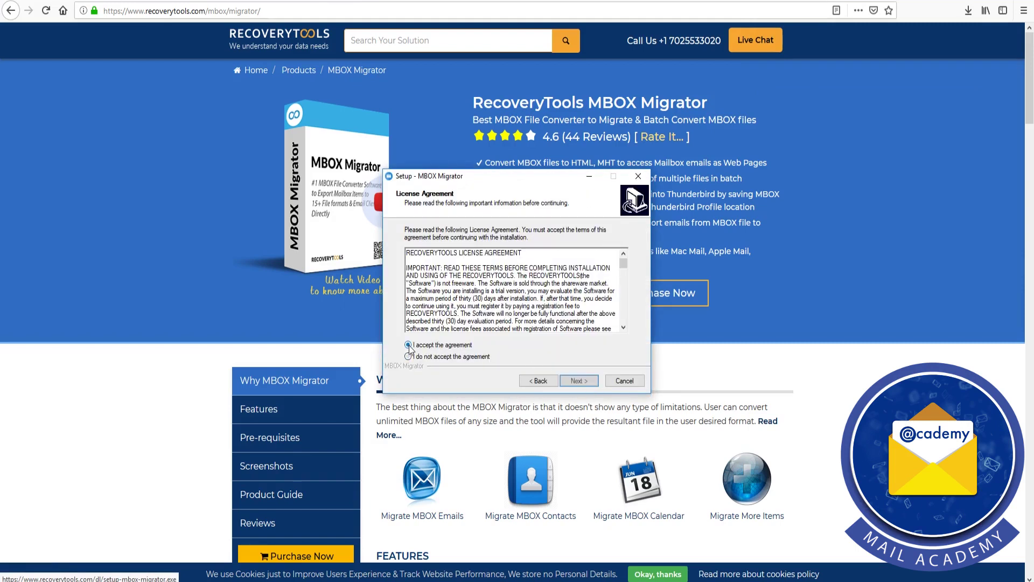
pyautogui.click(588, 384)
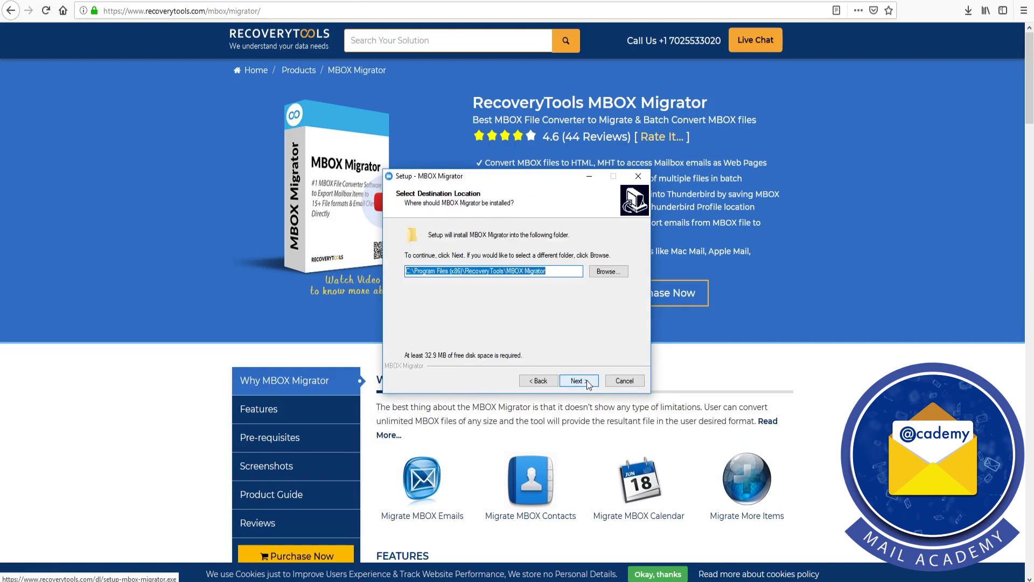
pyautogui.click(588, 386)
pyautogui.click(578, 381)
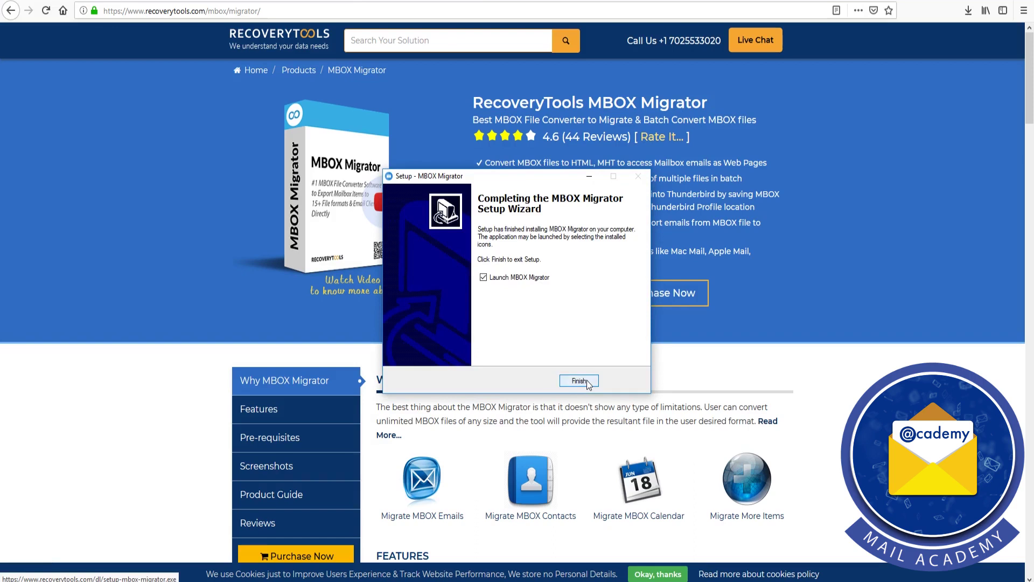
pyautogui.click(581, 381)
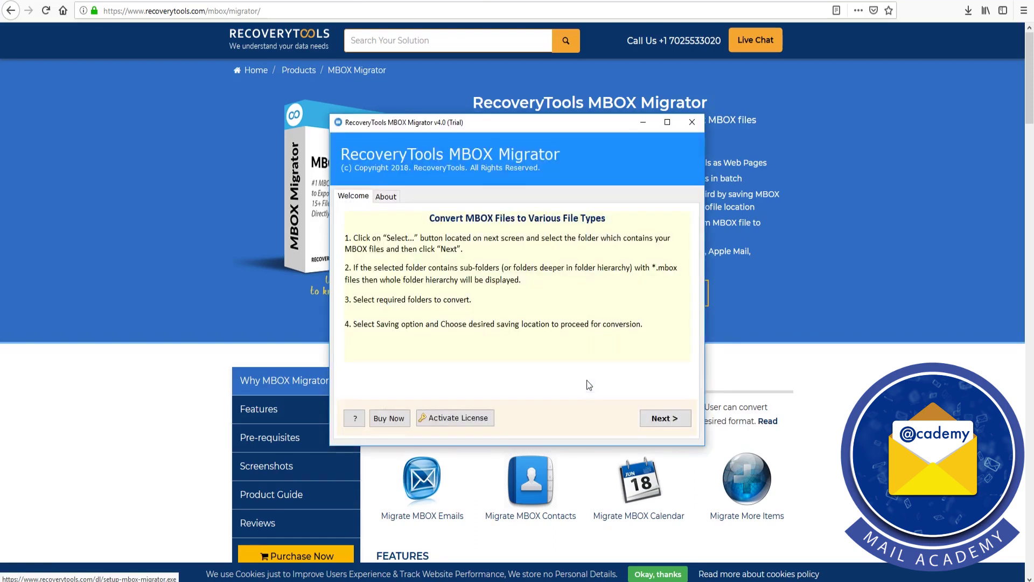
# Add 'All mail Including Spam and Trash.mbox' from the takeout Mail folder as the source
pyautogui.click(684, 420)
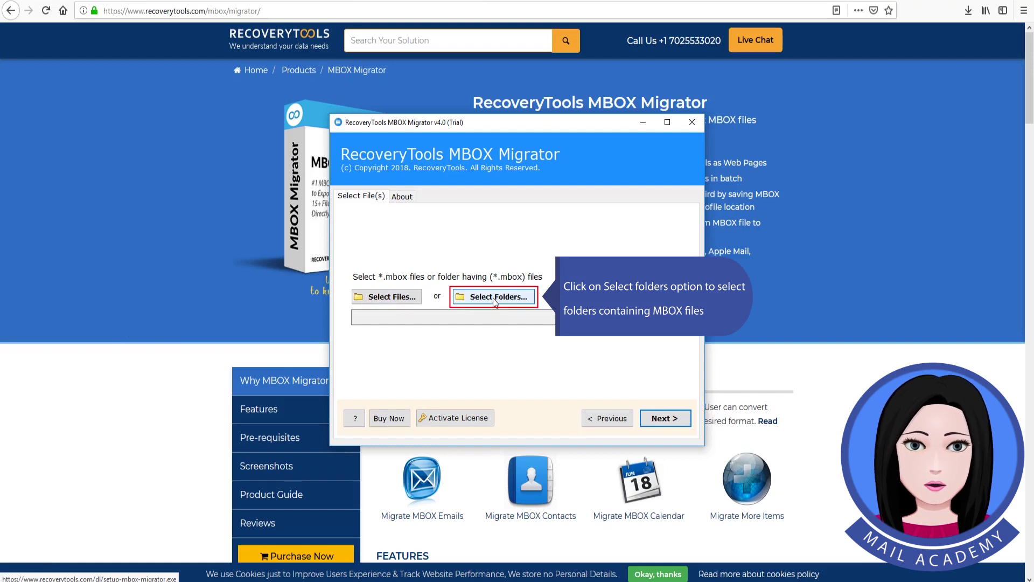
pyautogui.click(392, 299)
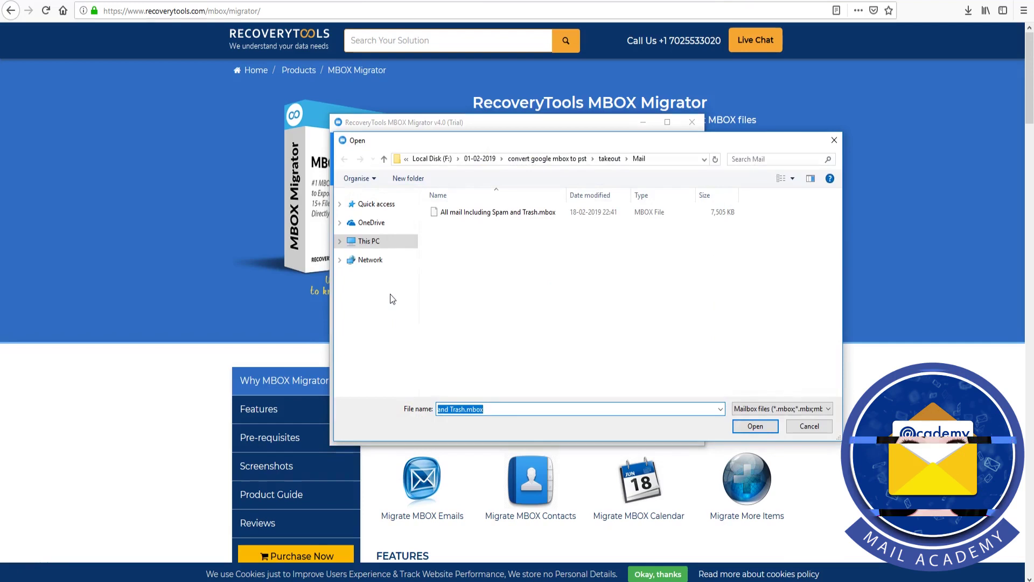
pyautogui.click(467, 216)
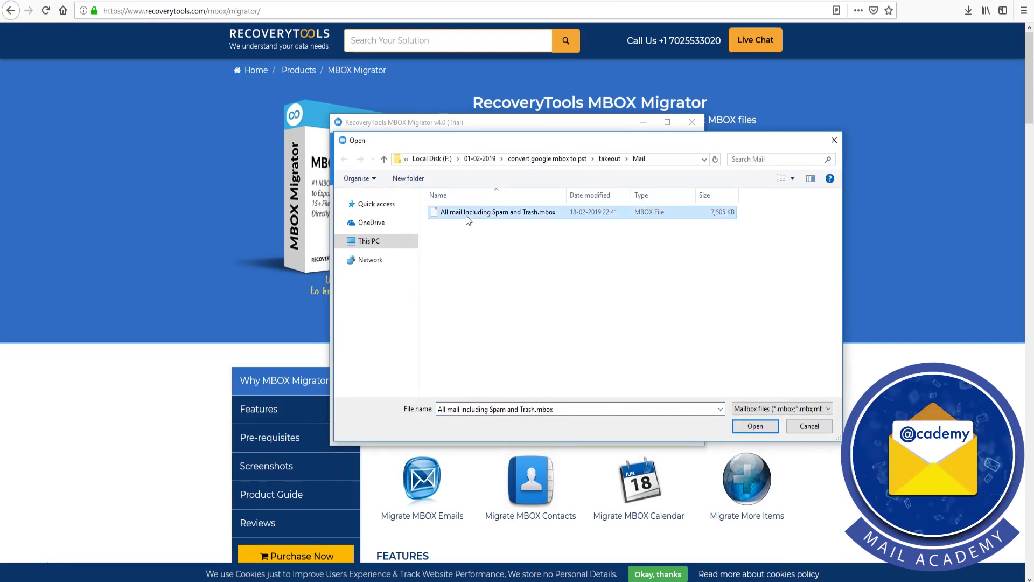
pyautogui.click(756, 427)
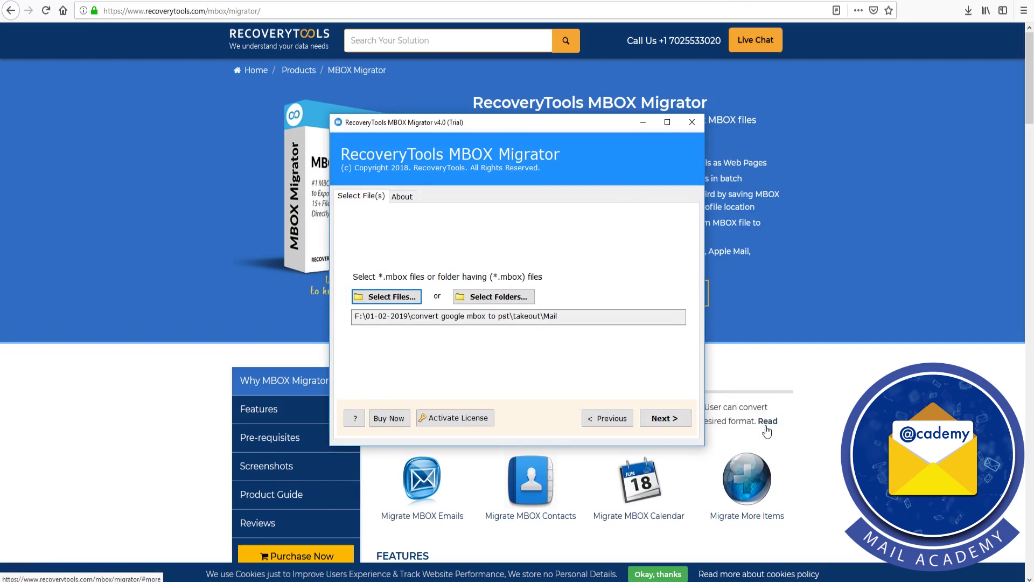
# Check the Mail folder in the tree for conversion and continue to saving options
pyautogui.click(683, 424)
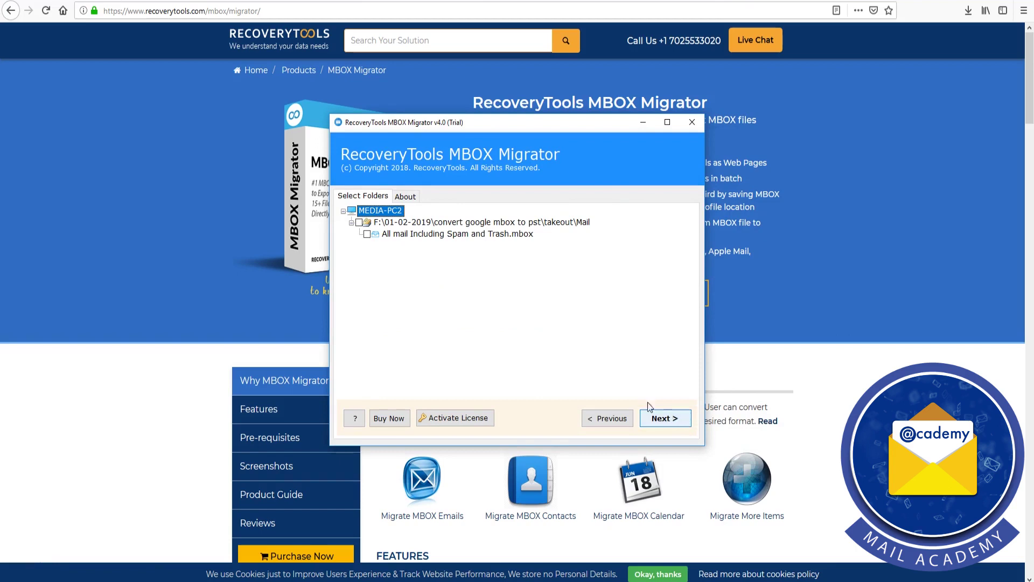
pyautogui.click(359, 223)
pyautogui.click(680, 421)
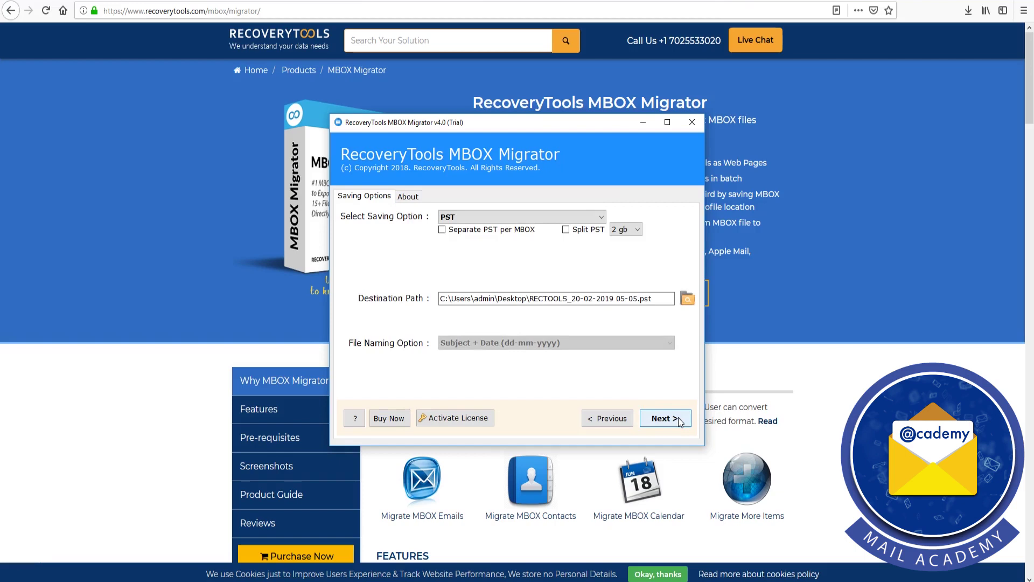
# Choose PST output, trying then leaving off the Separate PST and 2 GB Split PST options
pyautogui.click(601, 219)
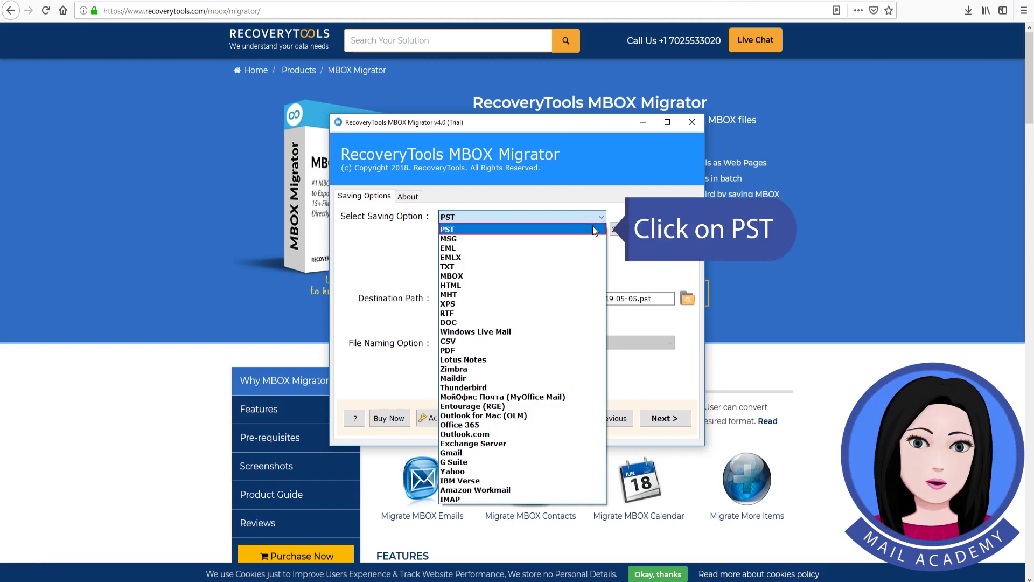
pyautogui.click(596, 229)
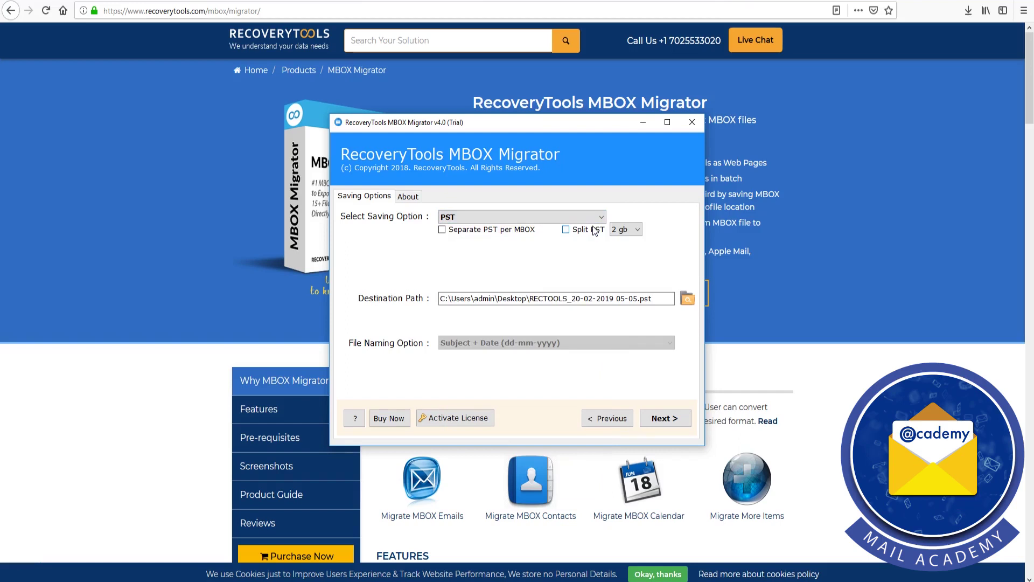
pyautogui.click(444, 230)
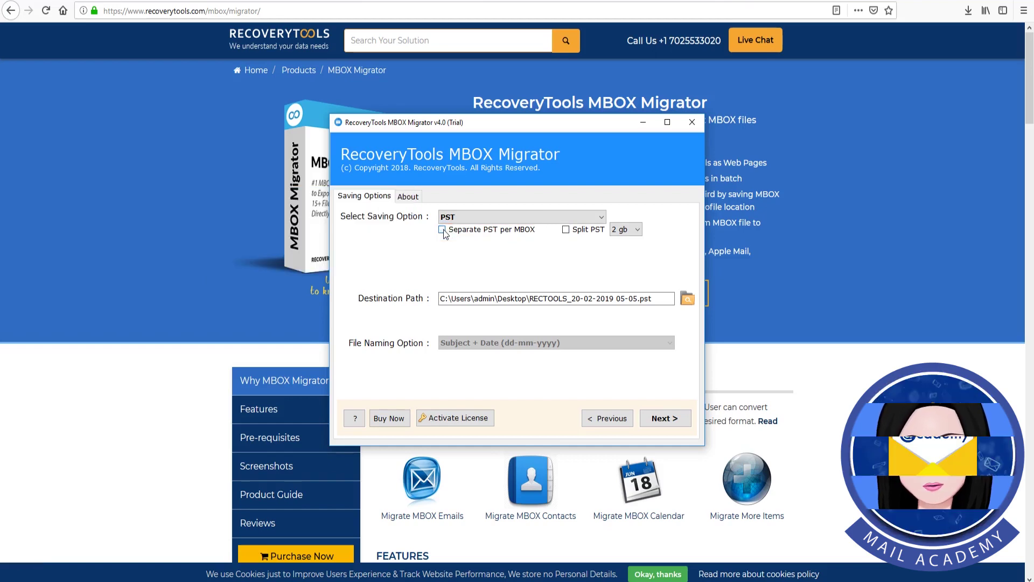
pyautogui.click(566, 231)
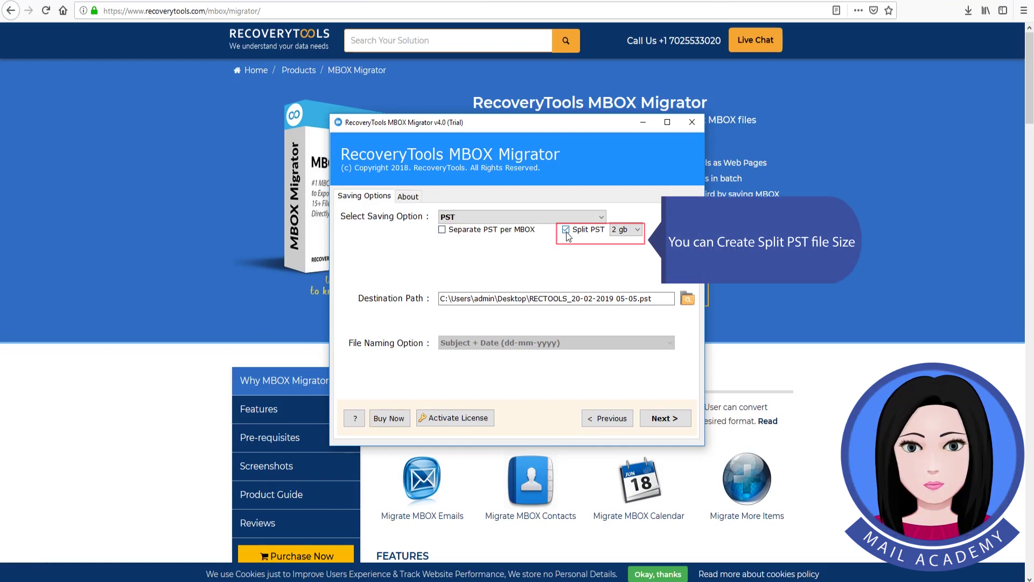
pyautogui.click(636, 231)
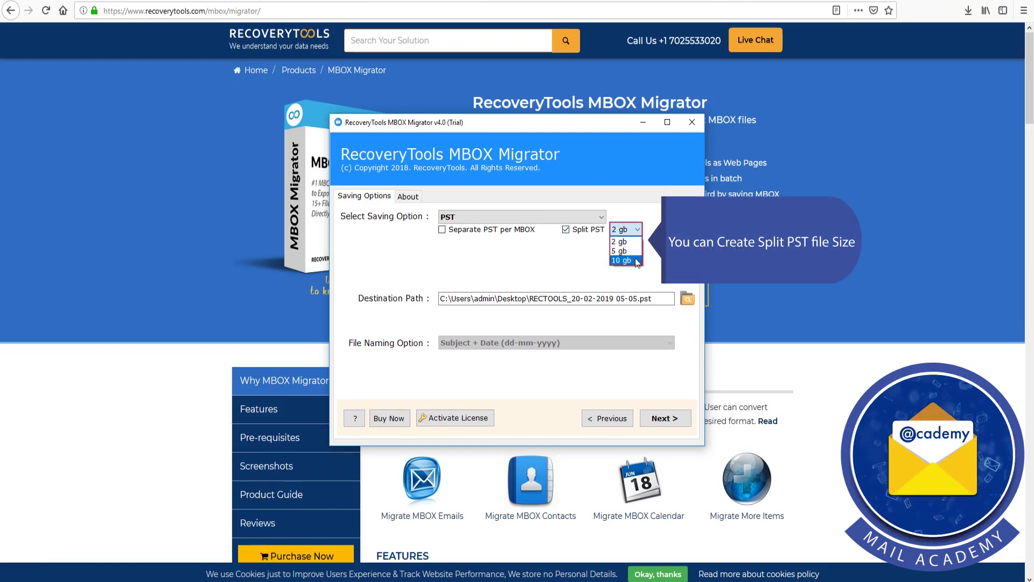
pyautogui.click(636, 239)
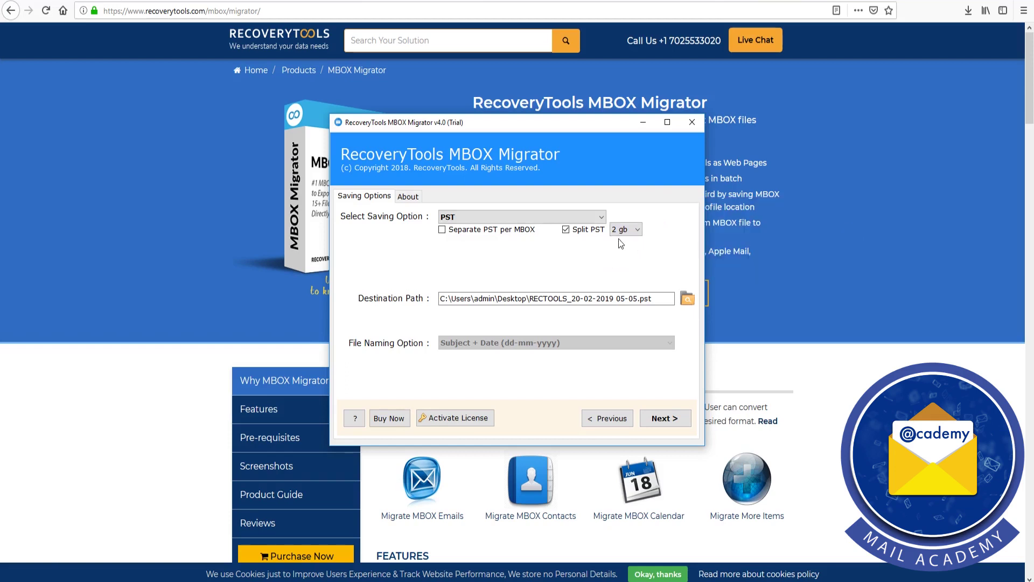
pyautogui.click(566, 230)
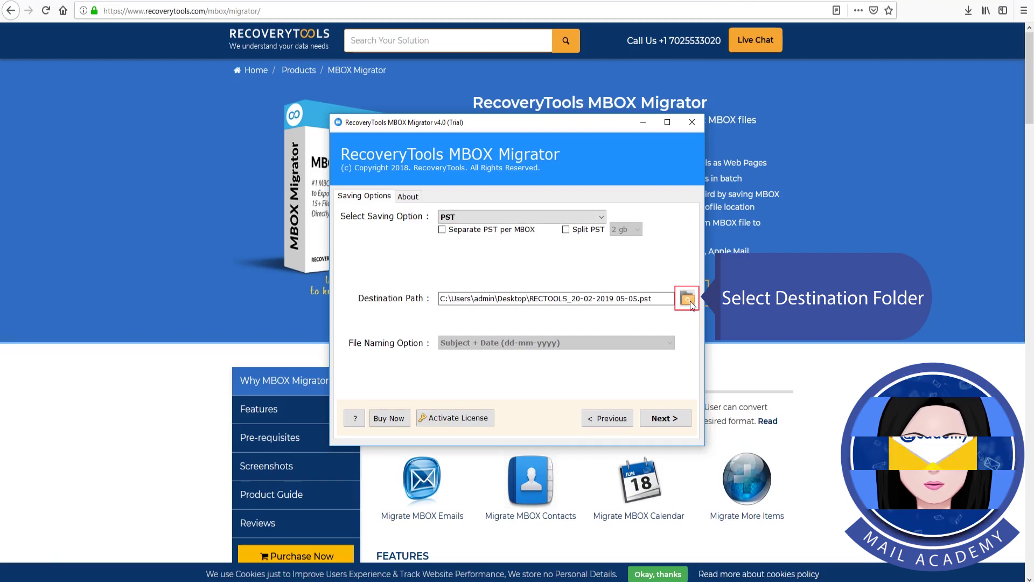
pyautogui.click(681, 420)
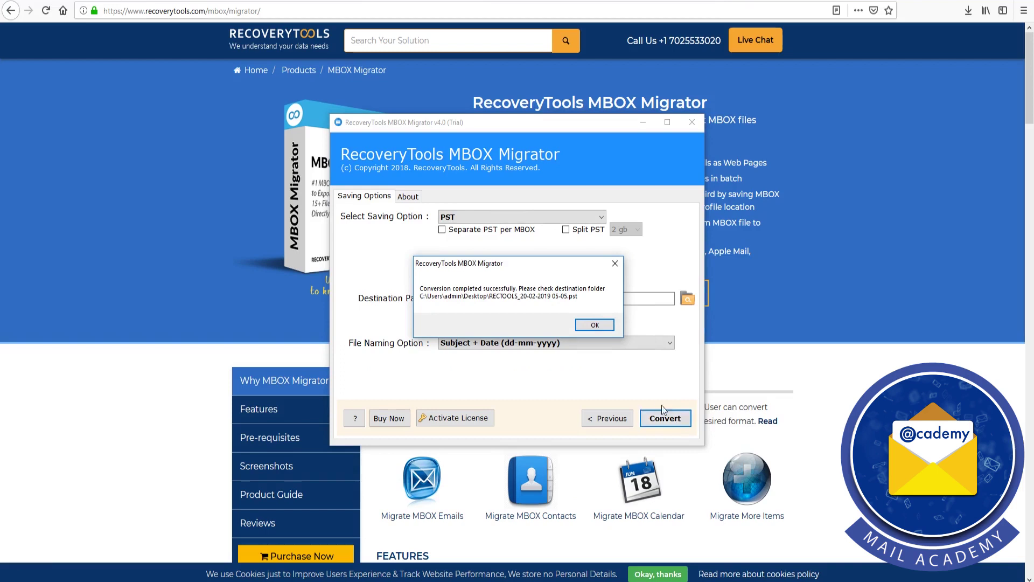
pyautogui.click(597, 325)
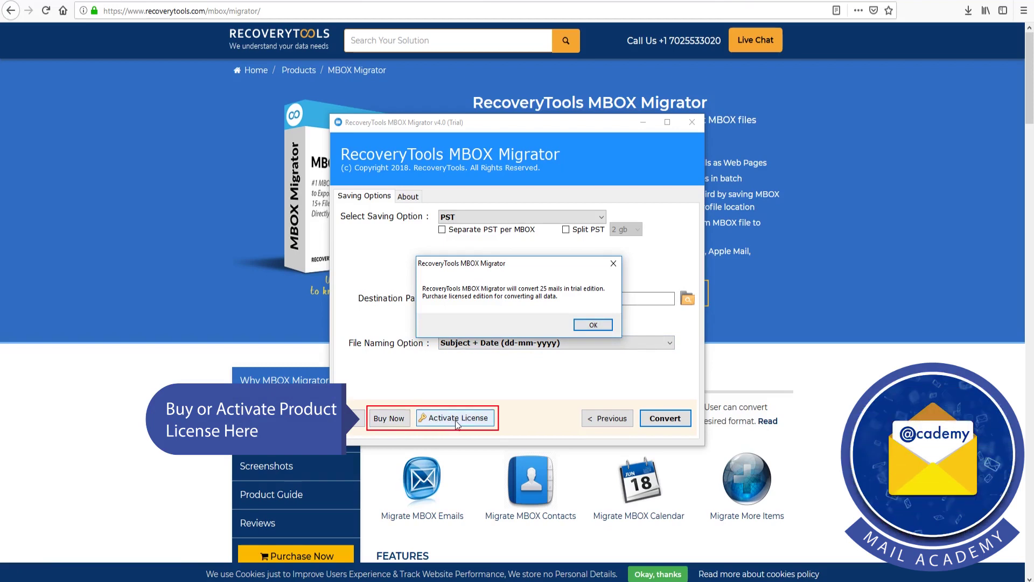
pyautogui.click(593, 325)
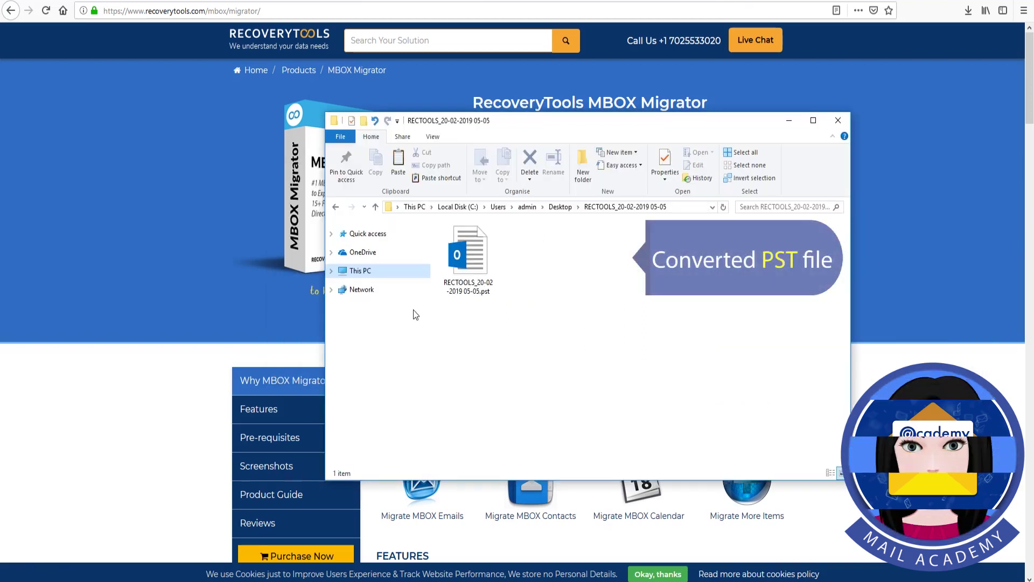
pyautogui.click(478, 262)
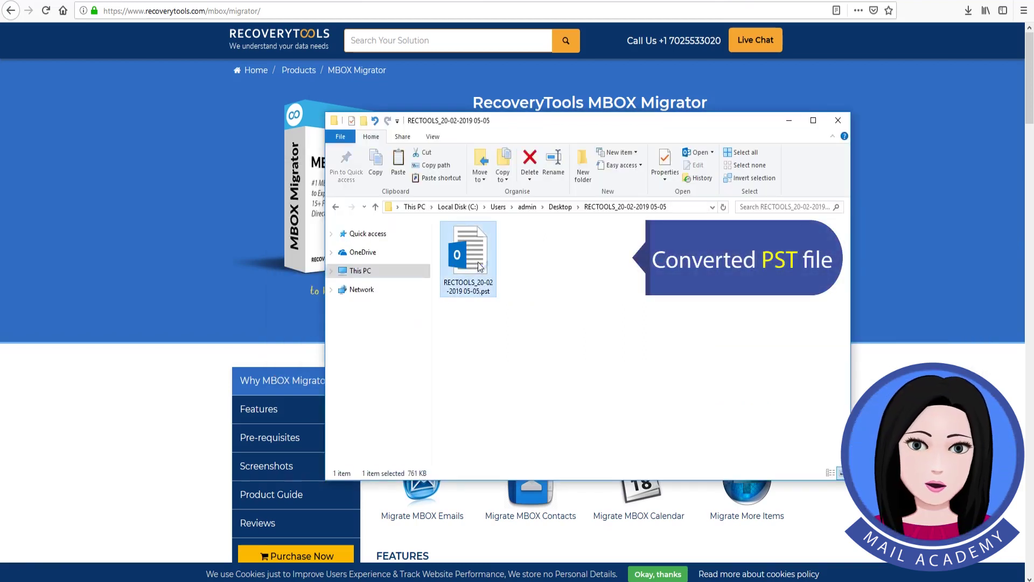